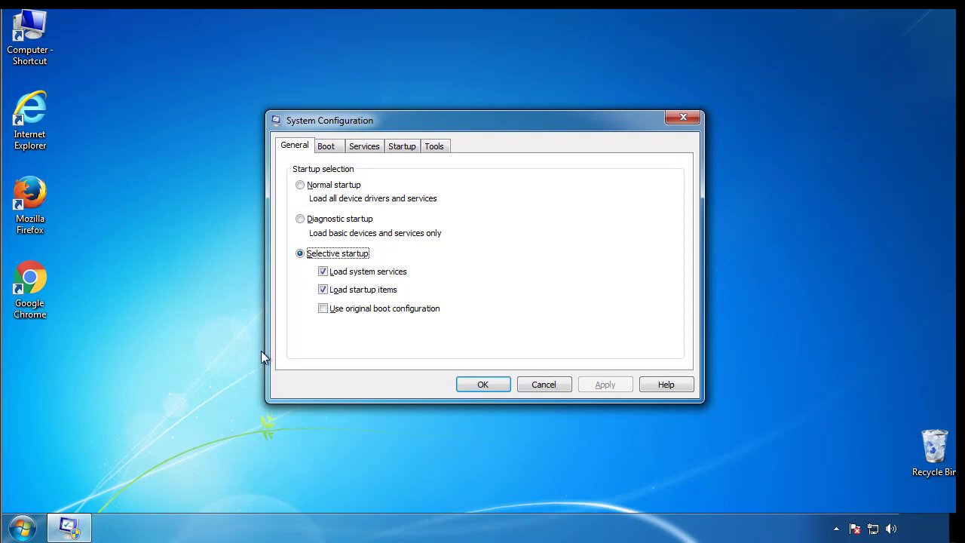
Step: Enable a minimal Safe boot in System Configuration, restart the computer, and close the safe mode help window
left_click(326, 149)
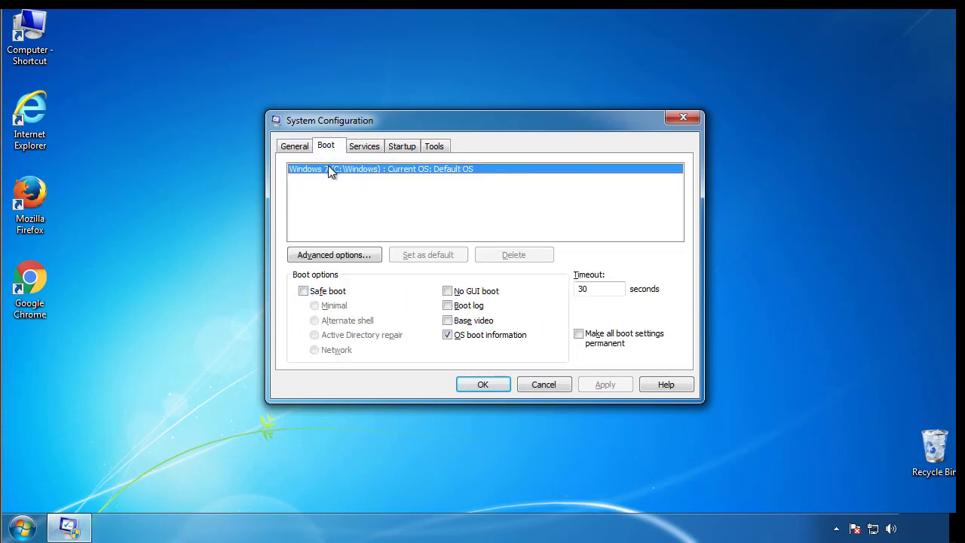
left_click(303, 291)
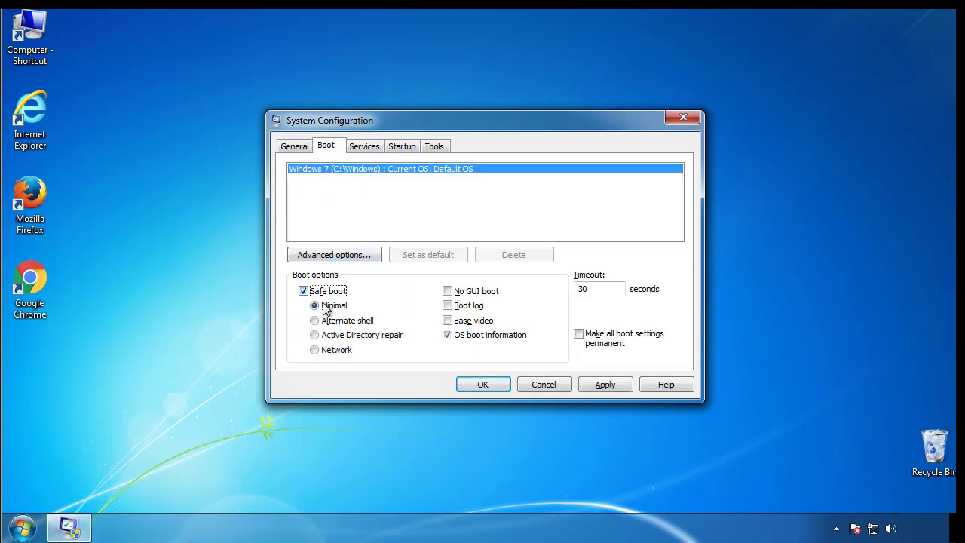
left_click(490, 385)
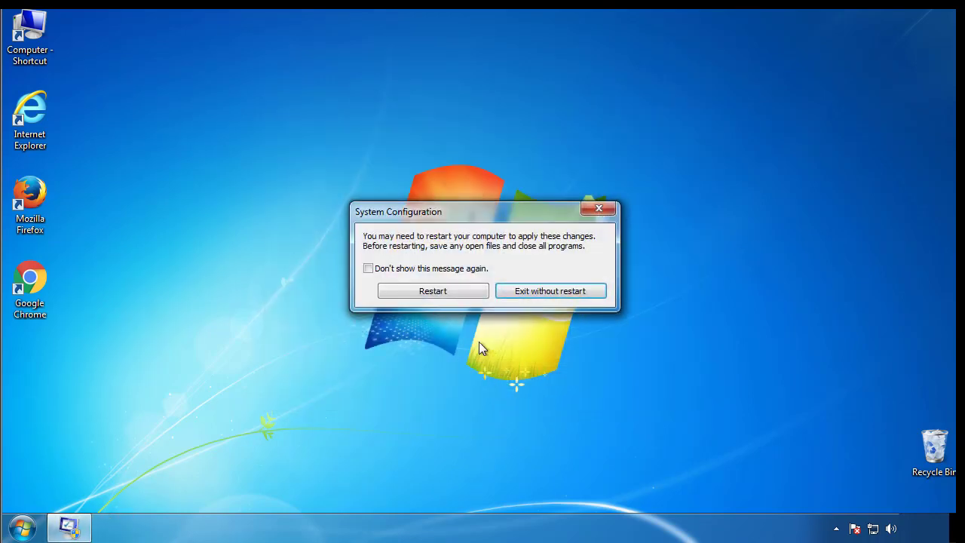
left_click(440, 293)
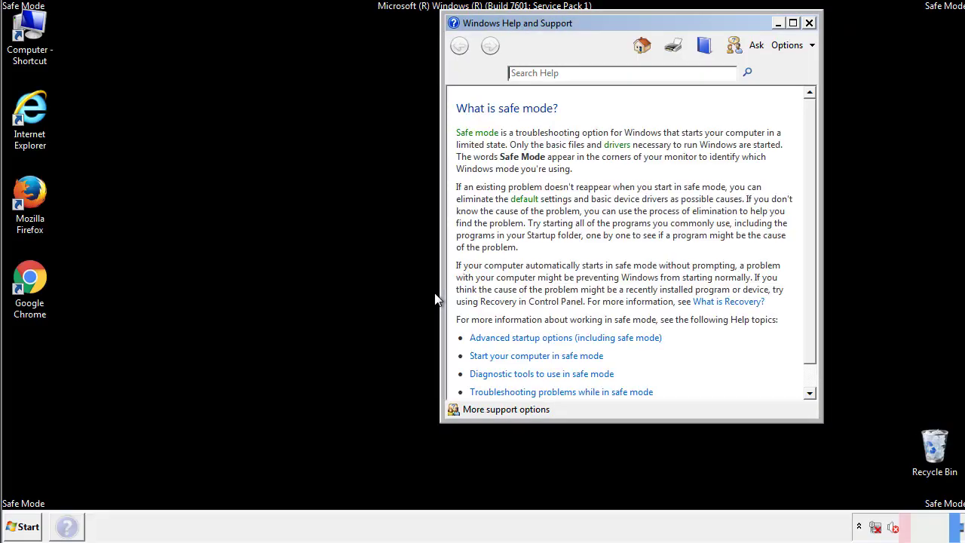
left_click(808, 23)
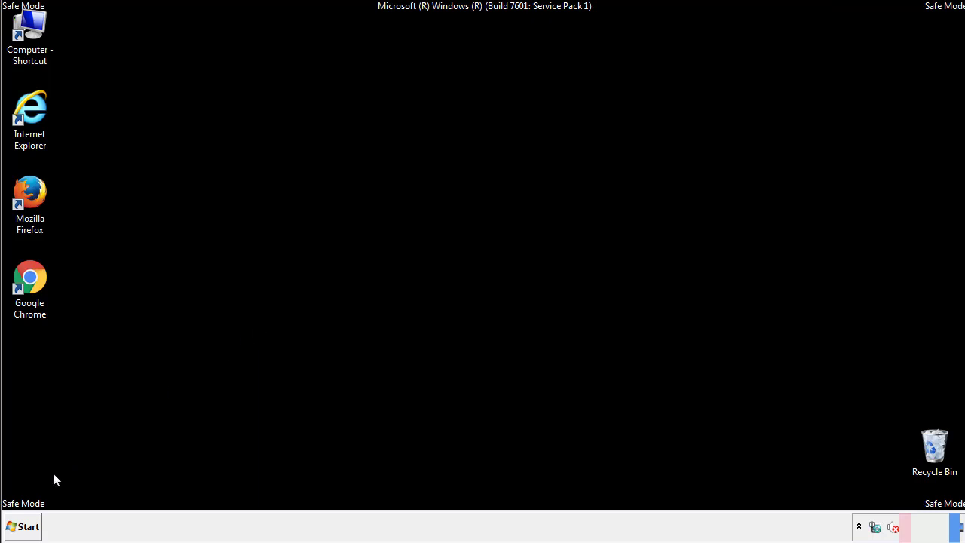
Step: Apply the Control Panel folder view options with hidden files, folders, and drives shown, and close Control Panel
left_click(22, 530)
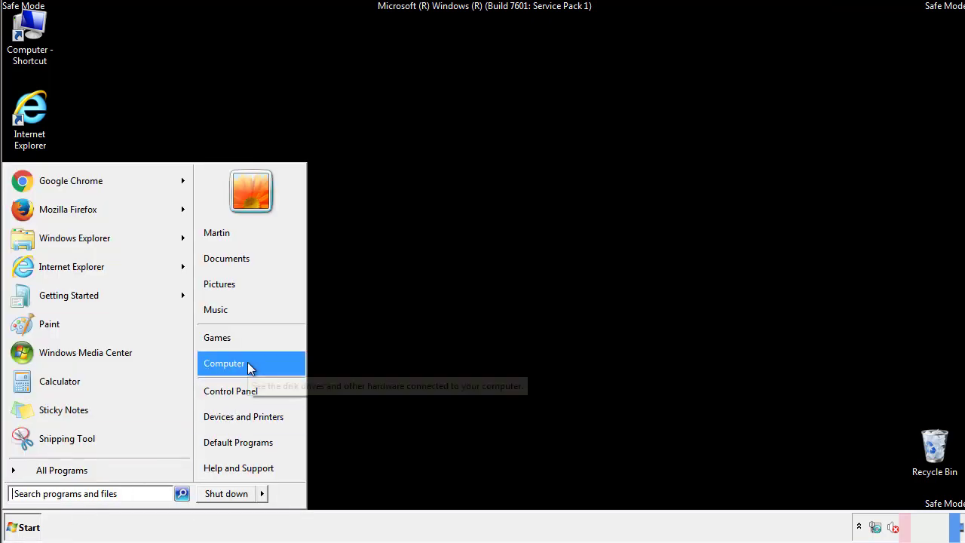
left_click(239, 389)
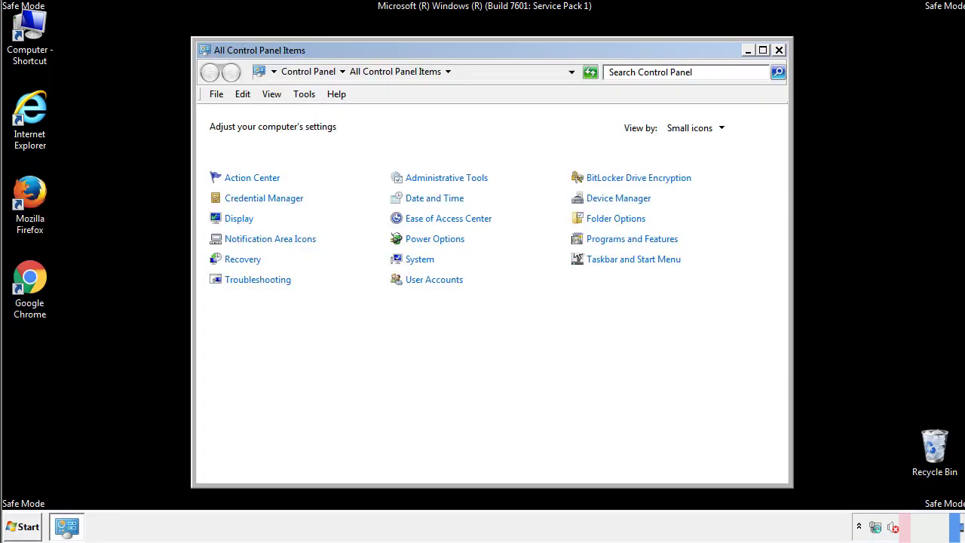
left_click(618, 217)
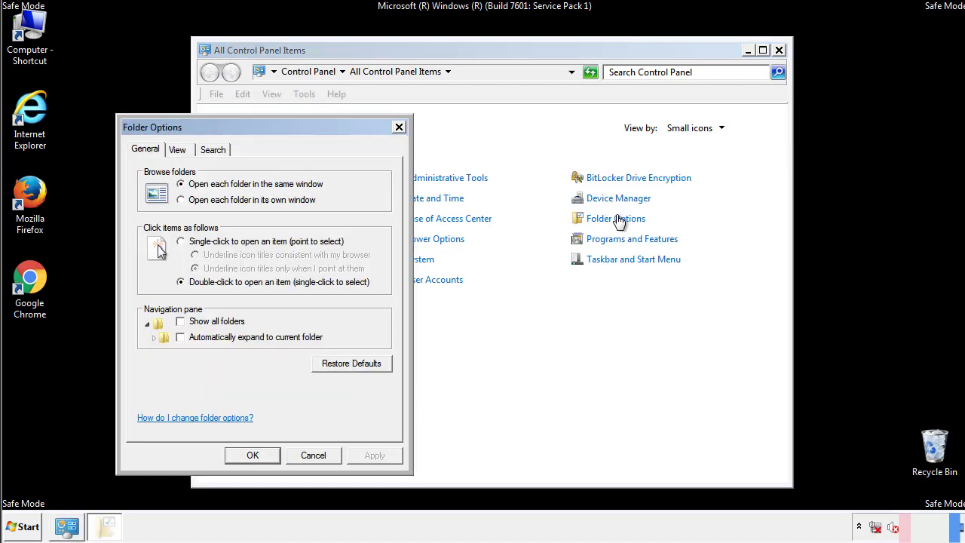
left_click(179, 152)
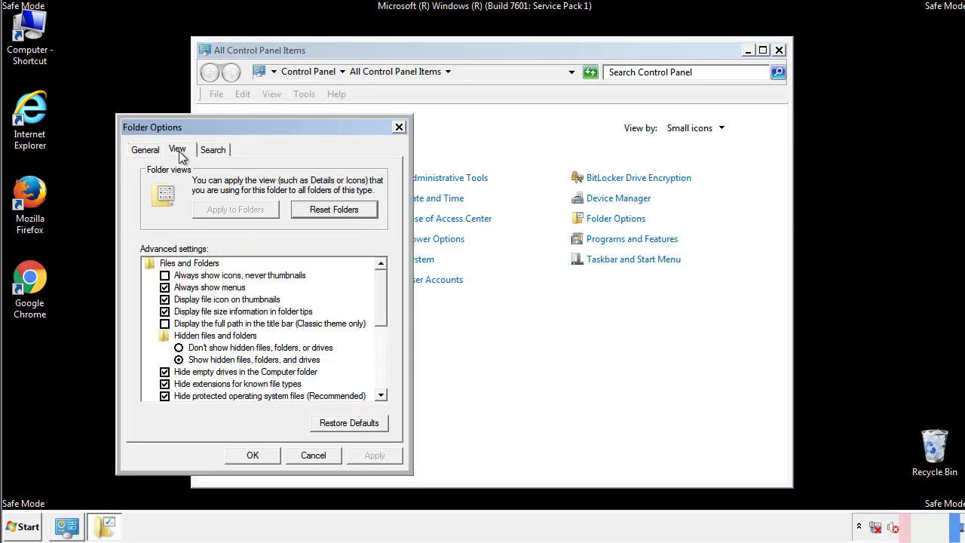
left_click(164, 287)
left_click(256, 455)
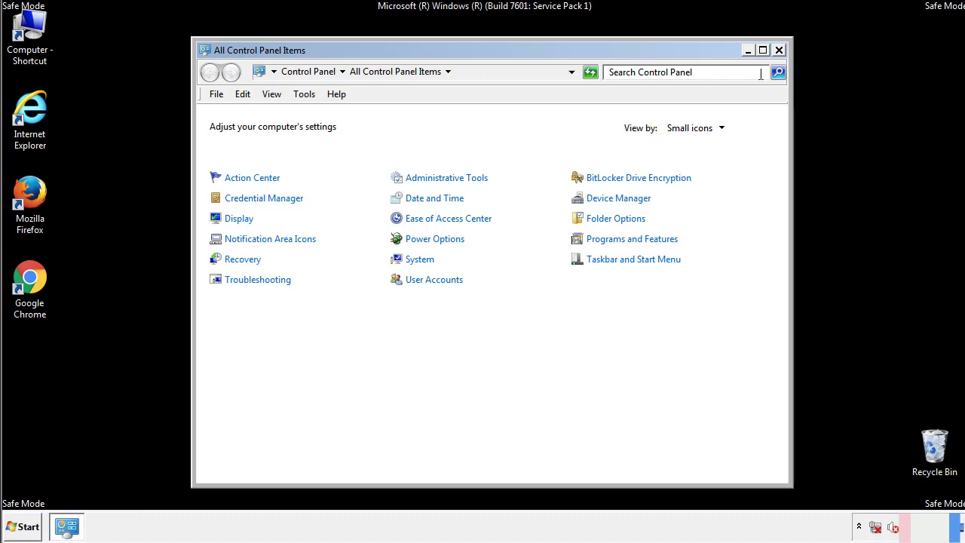
left_click(779, 50)
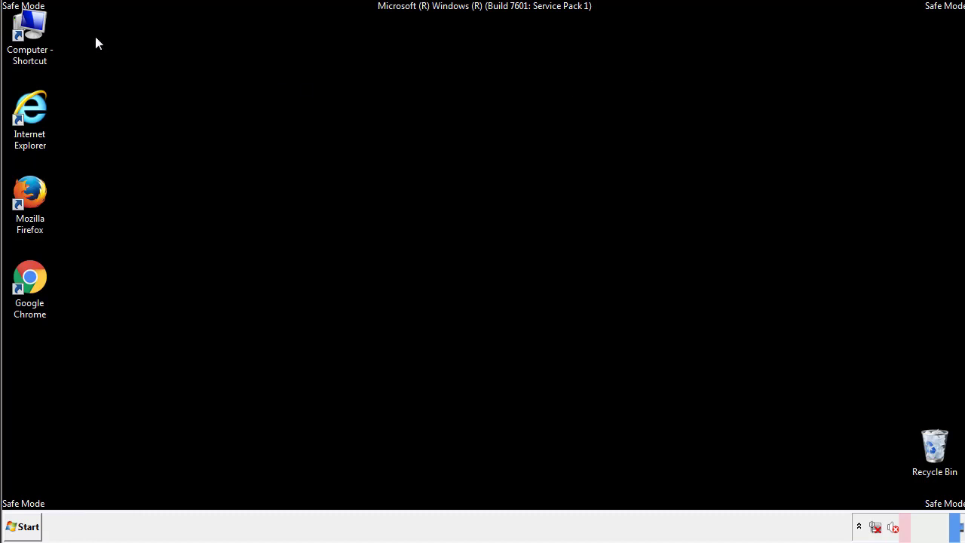
Step: Browse to the folder C:\Windows\System32\drivers\etc
double_click(30, 33)
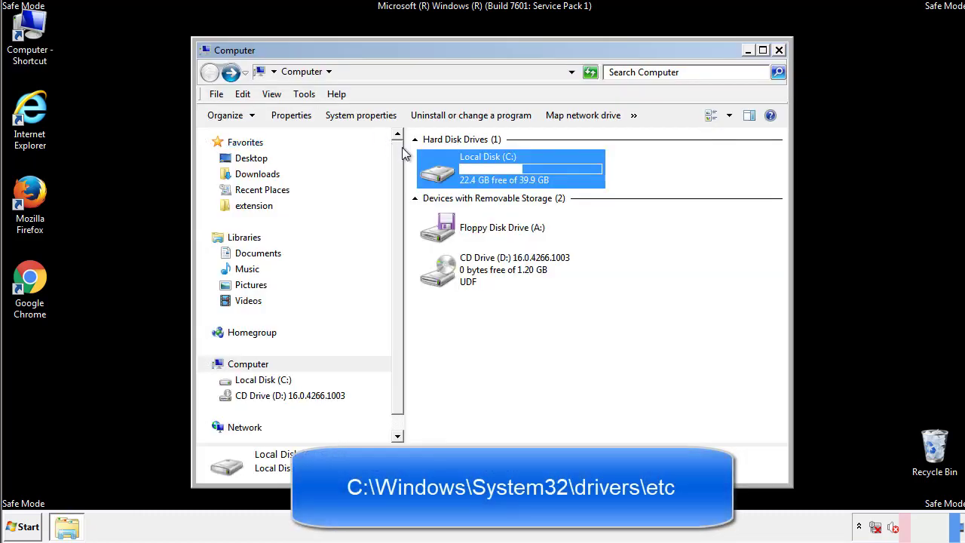
double_click(452, 174)
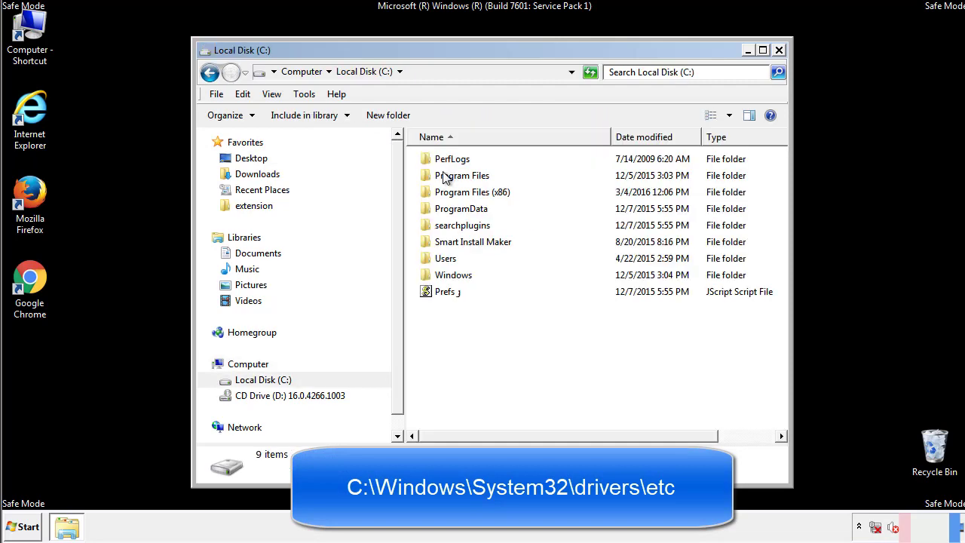
double_click(445, 274)
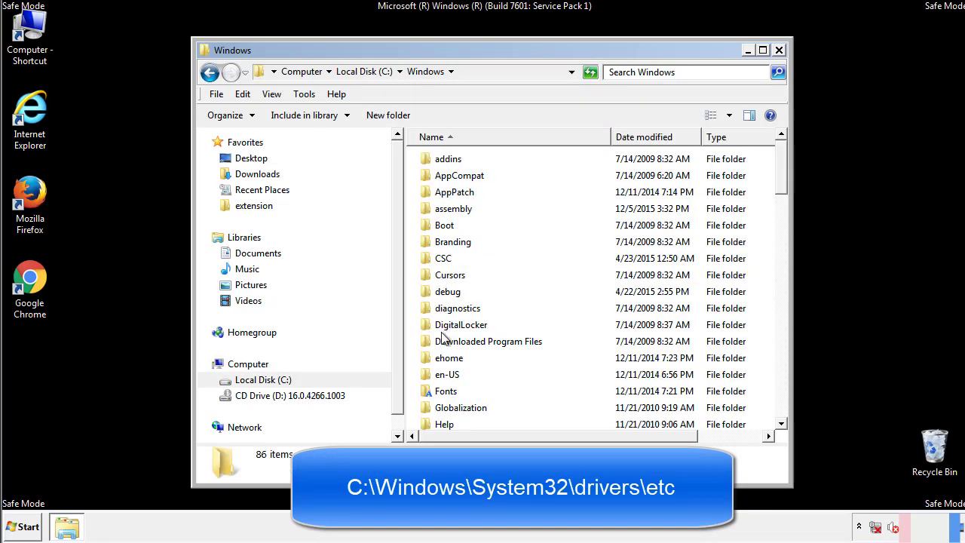
scroll(444, 341, "down", 4)
scroll(445, 343, "down", 5)
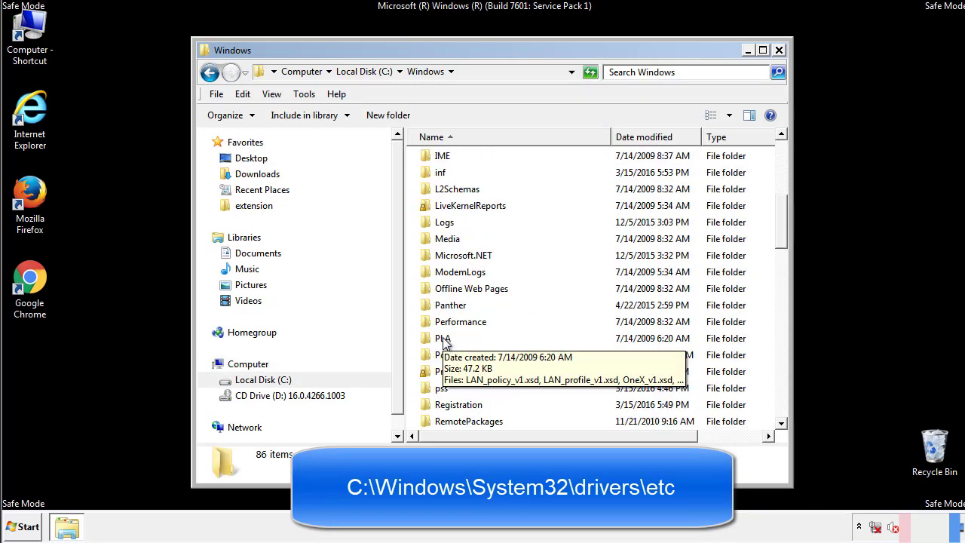
scroll(445, 343, "down", 2)
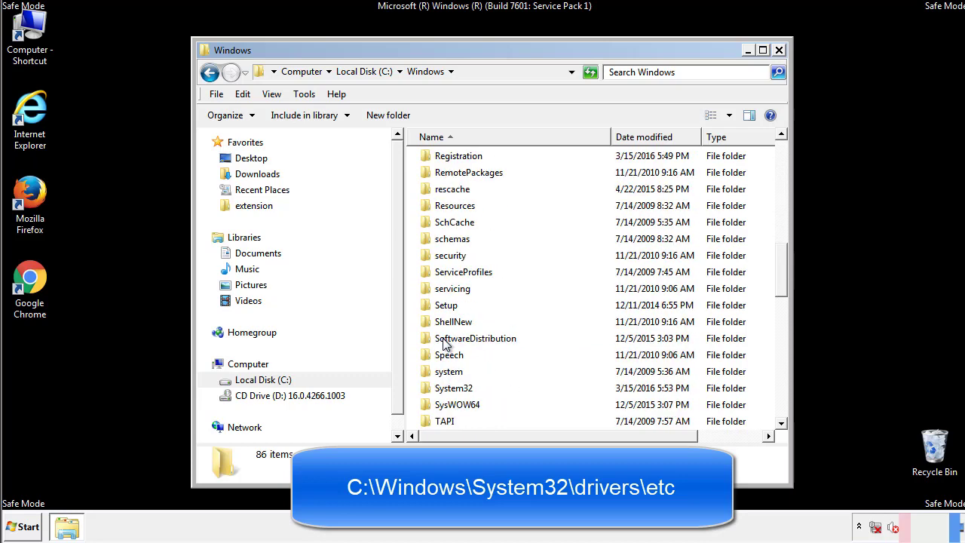
double_click(454, 389)
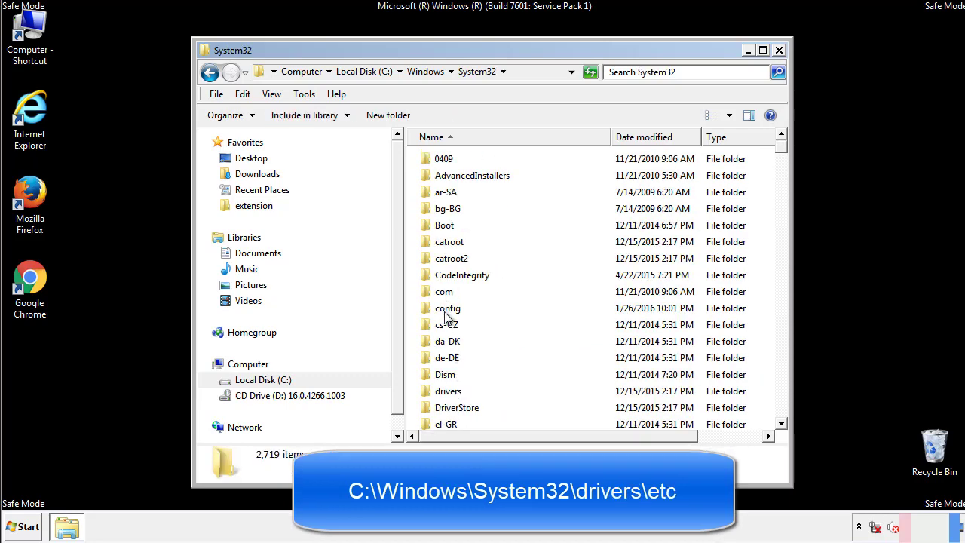
left_click(448, 395)
double_click(449, 392)
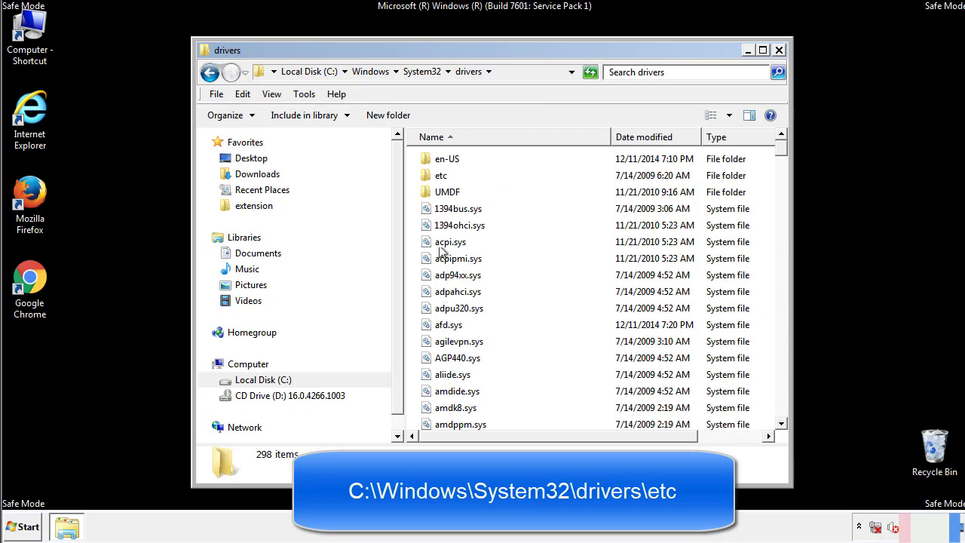
double_click(435, 178)
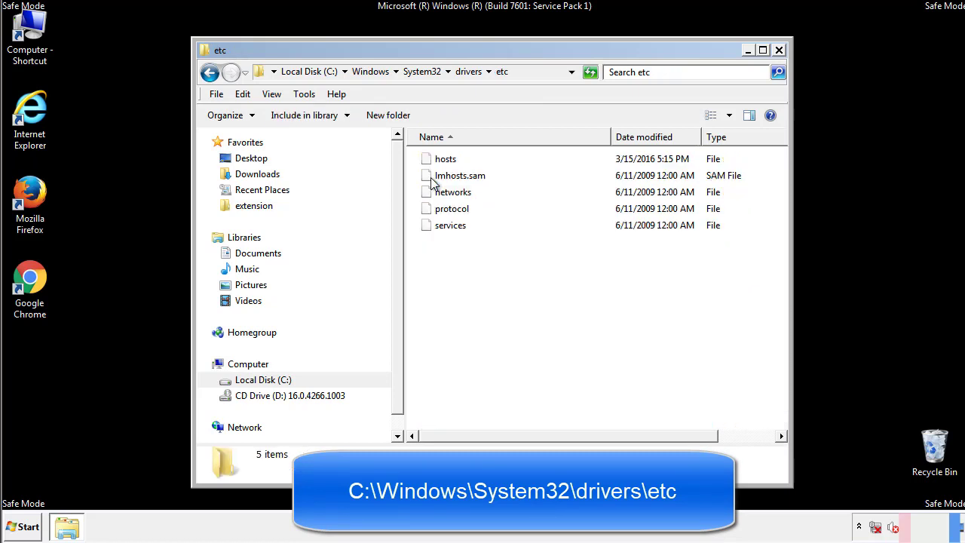
Step: Open the hosts file with Notepad and move its window so the full text fits on screen
double_click(442, 159)
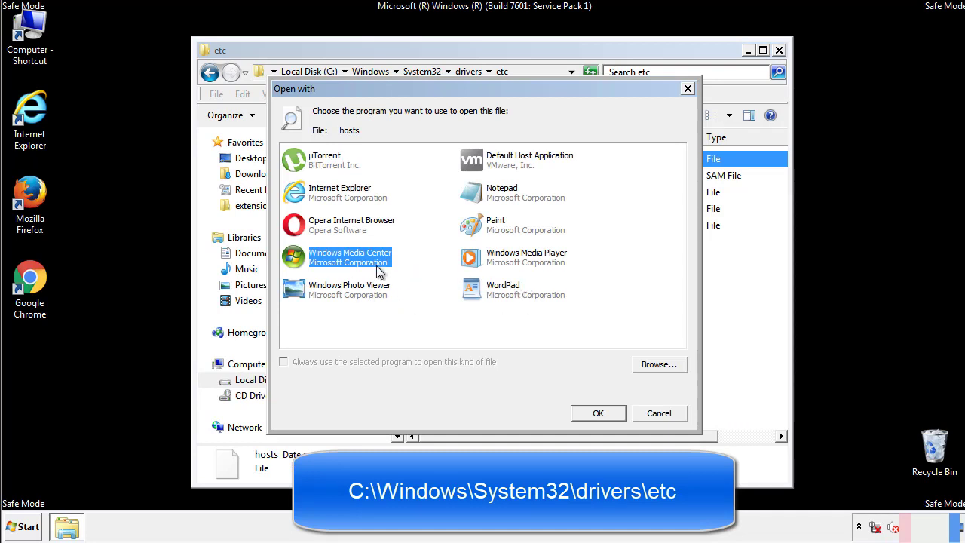
left_click(488, 194)
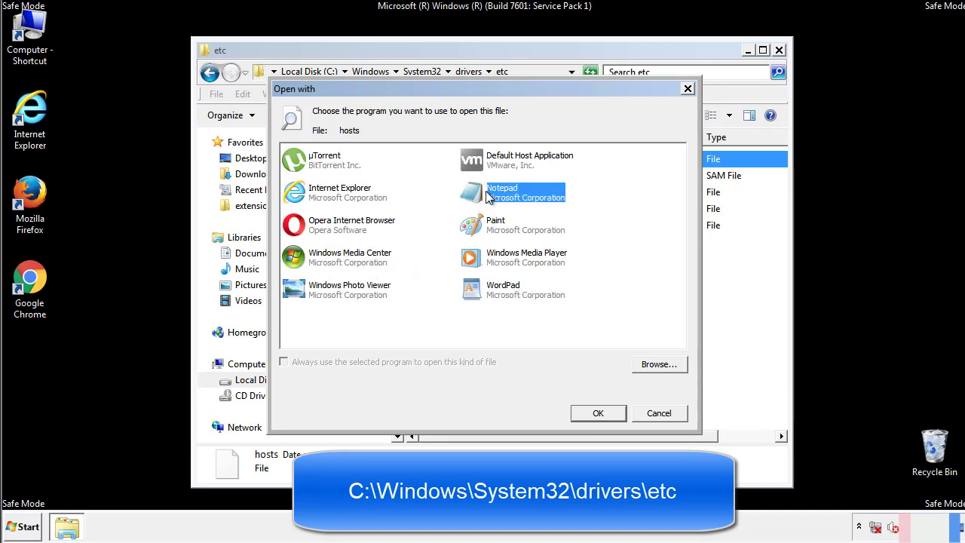
left_click(596, 411)
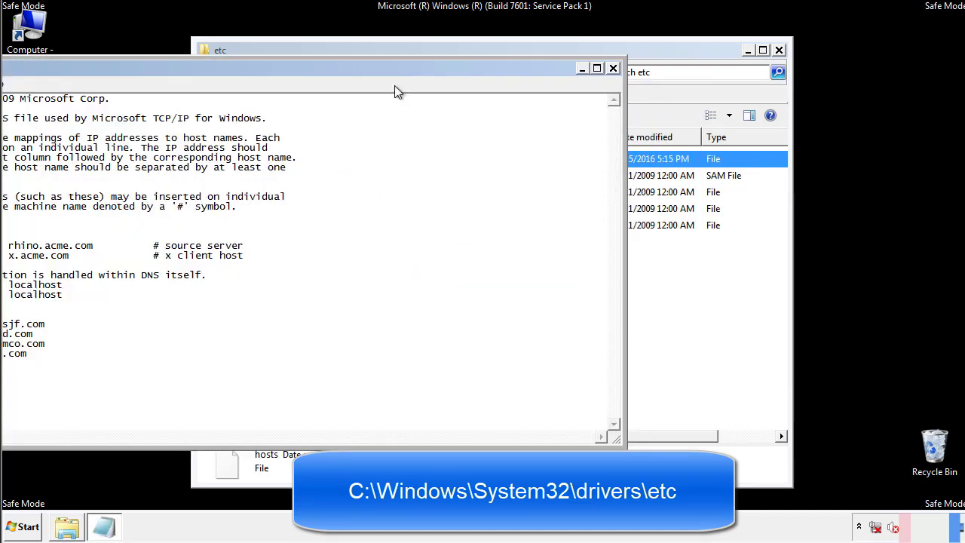
left_click_drag(395, 68, 614, 83)
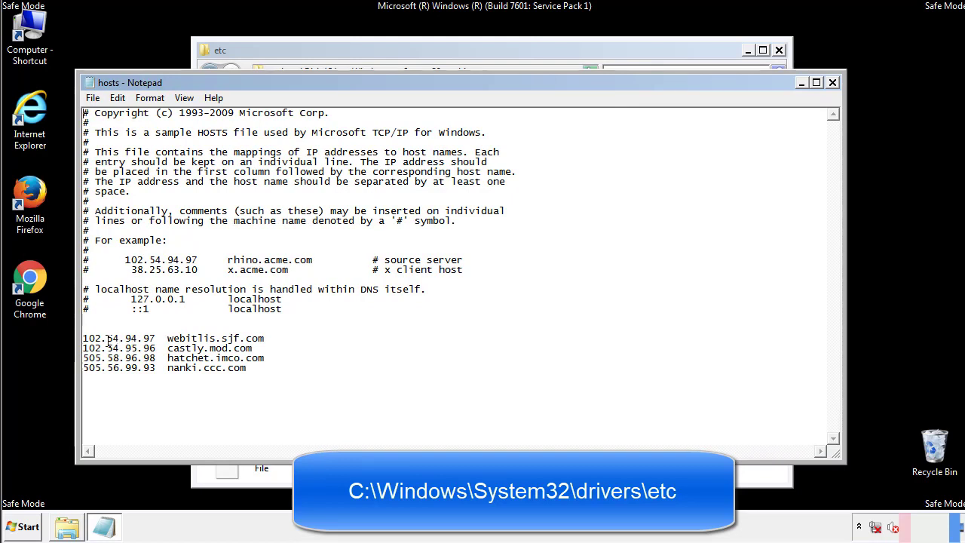
Step: Delete the four uncommented IP entries at the end of the hosts file, save it, and close the etc folder
left_click_drag(270, 369, 84, 329)
key("Delete")
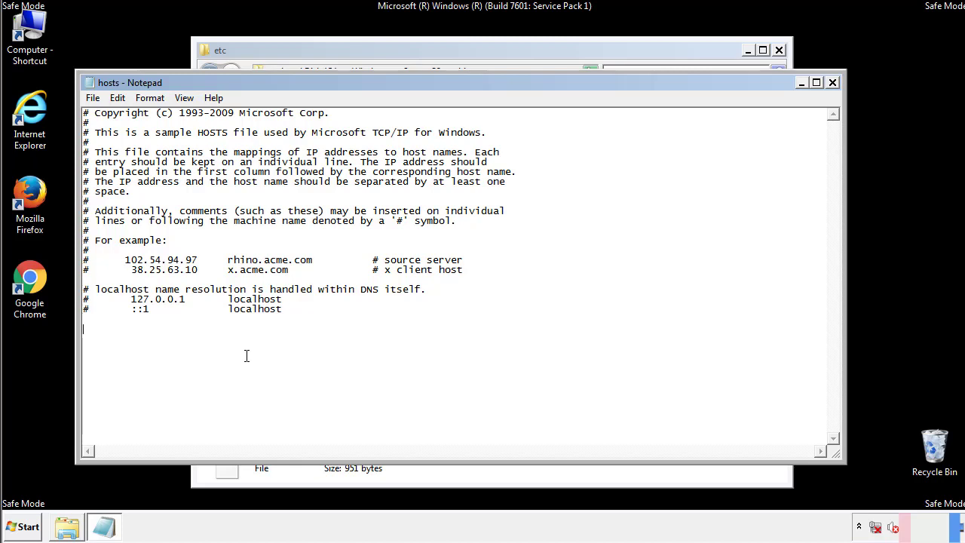
left_click(833, 83)
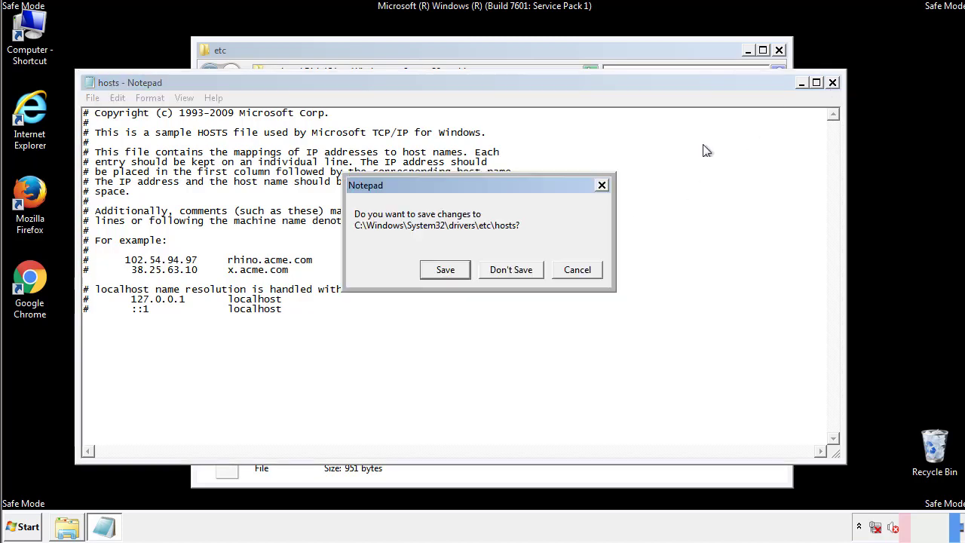
left_click(424, 273)
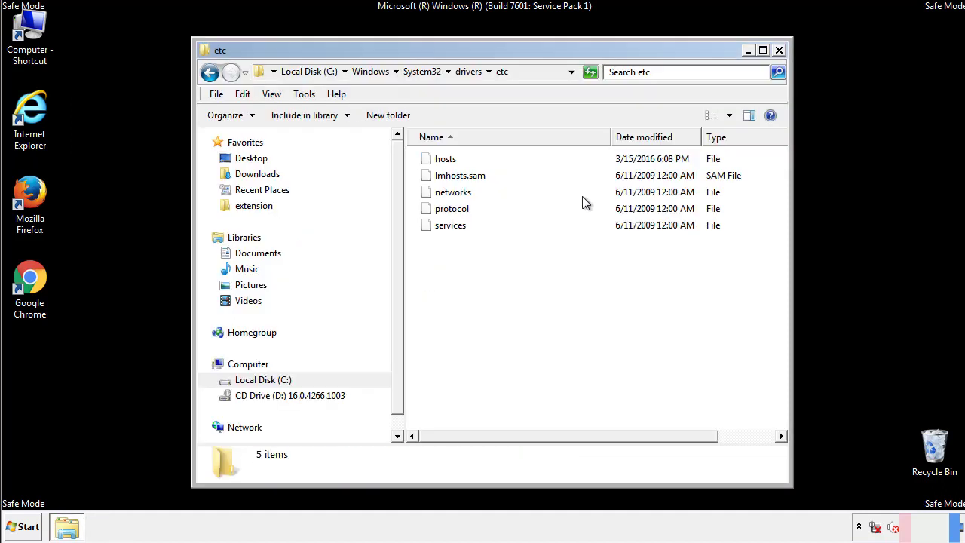
left_click(779, 49)
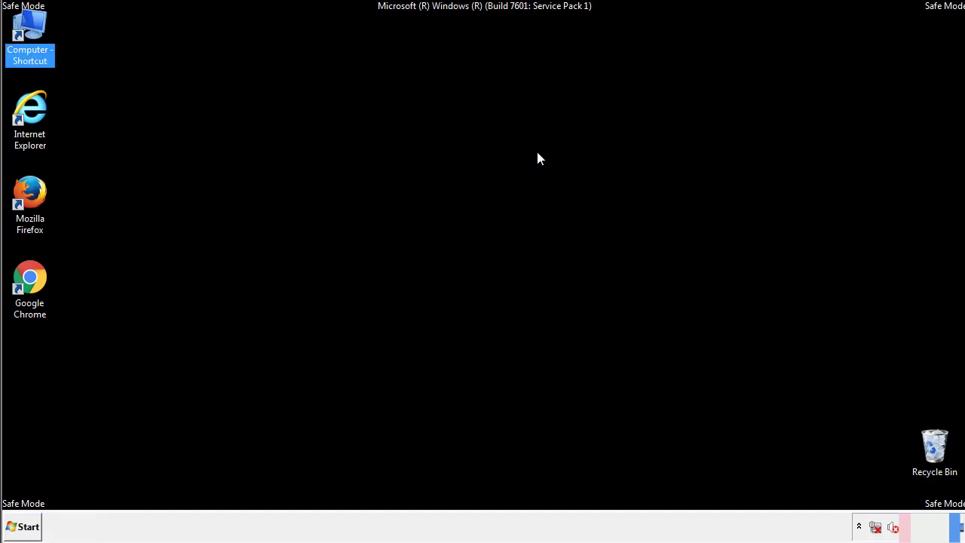
Step: Open the Startup folder from the installed programs list in a file window
left_click(26, 527)
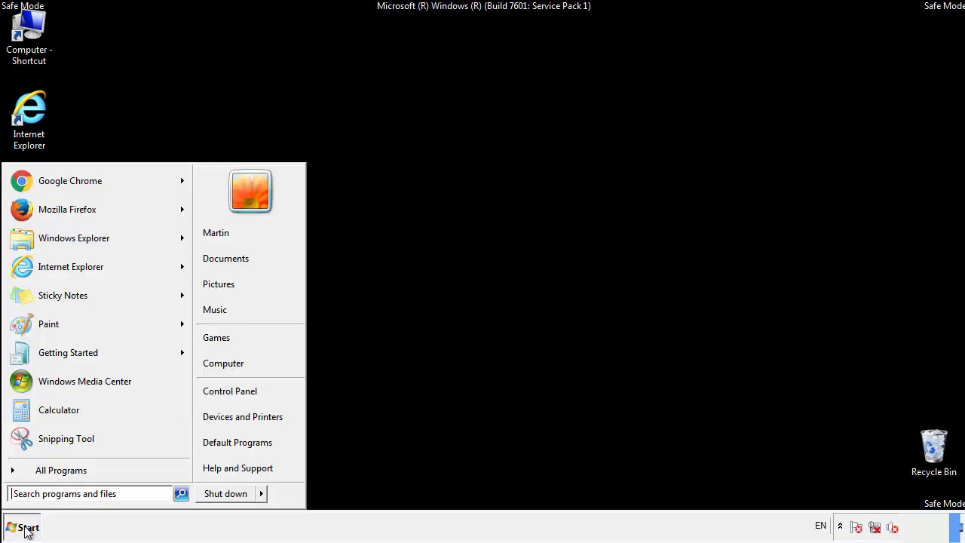
left_click(43, 471)
right_click(37, 417)
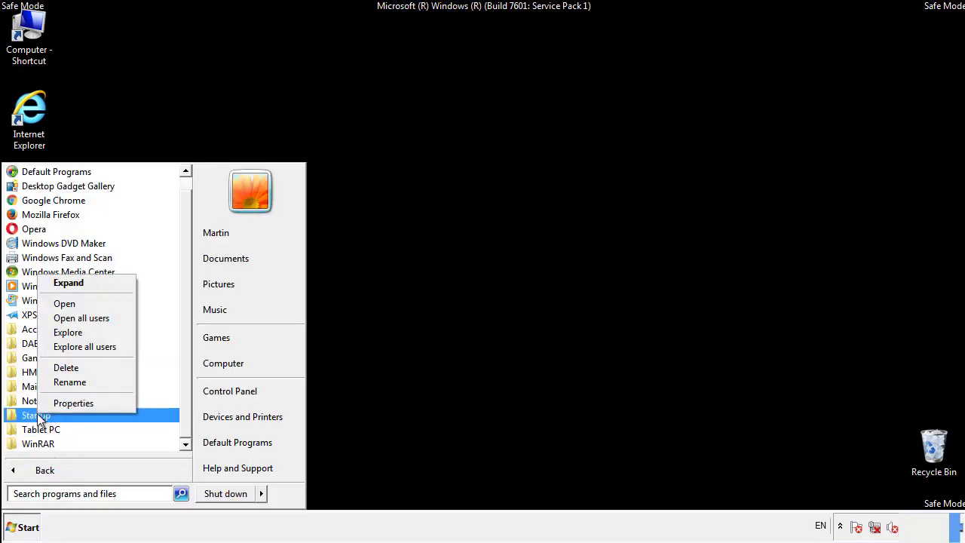
left_click(74, 303)
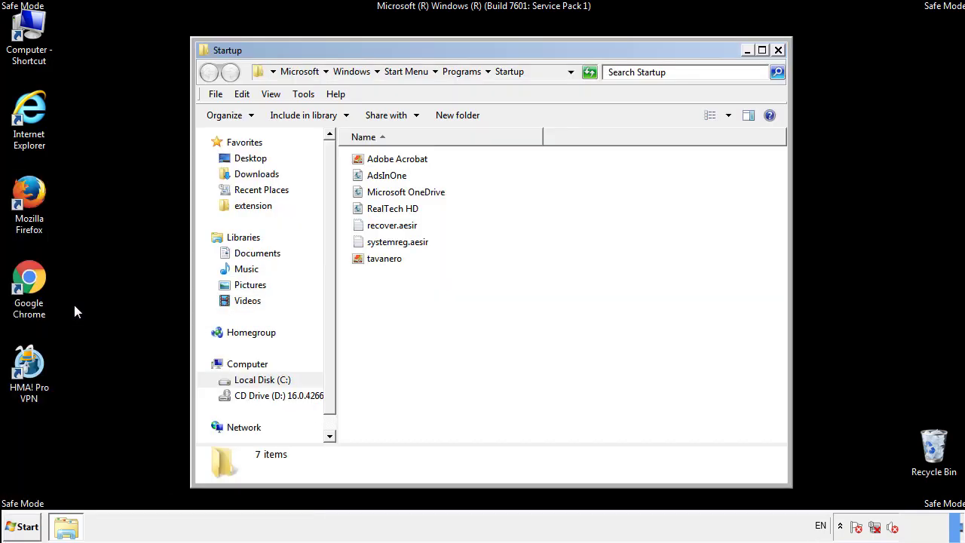
Step: Delete AdsInOne, recover.aesir, systemreg.aesir and tavanero from the Startup folder, and close the folder
left_click(394, 180)
left_click(401, 224, "ctrl")
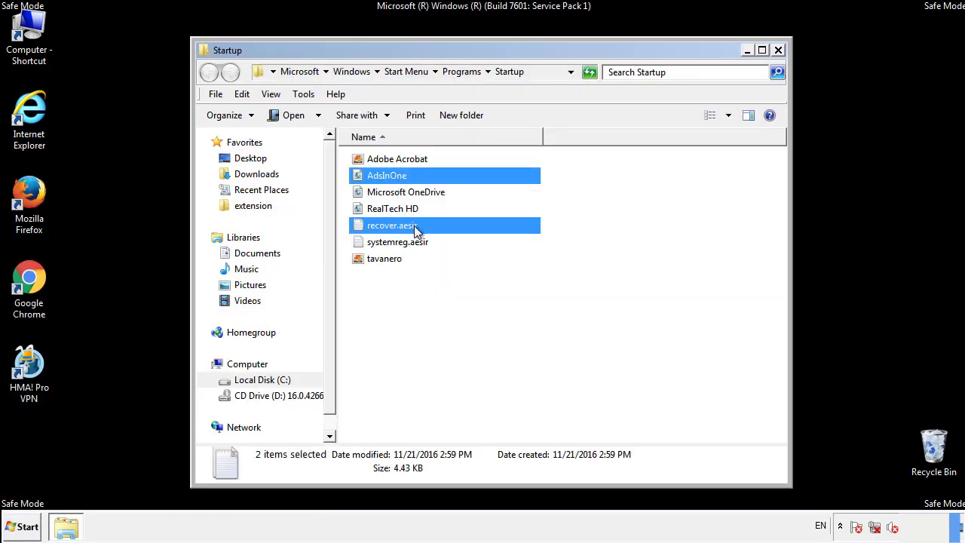
left_click(397, 242, "ctrl")
left_click(384, 258, "ctrl")
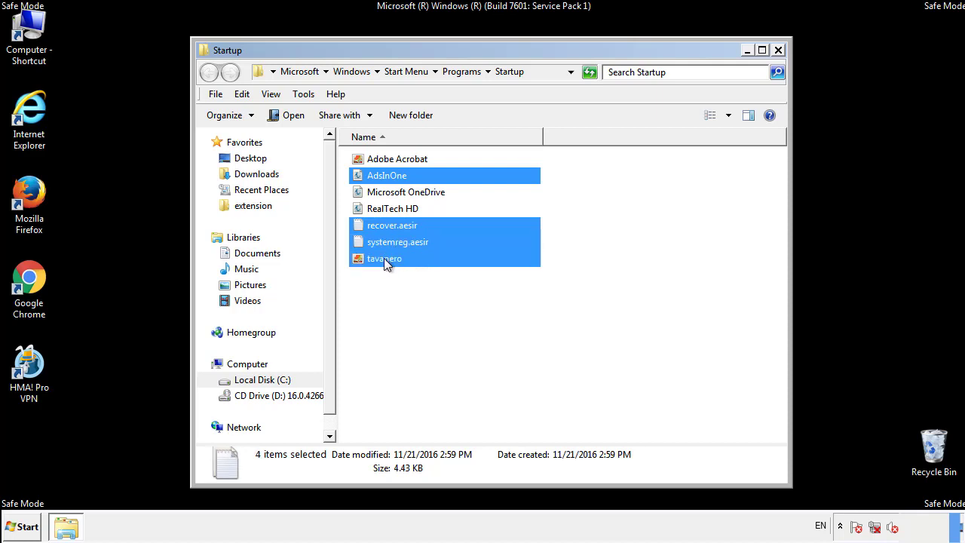
right_click(381, 259)
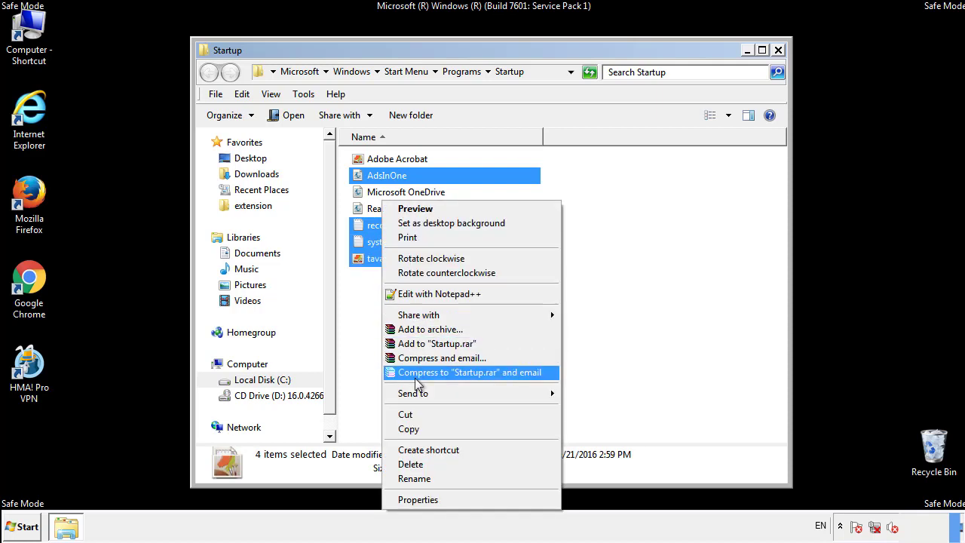
left_click(410, 464)
left_click(543, 274)
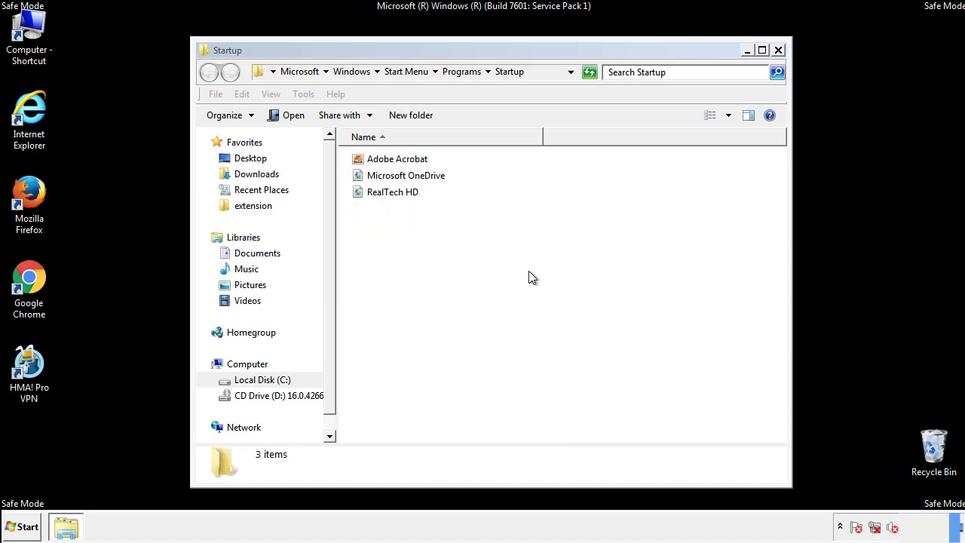
left_click(779, 50)
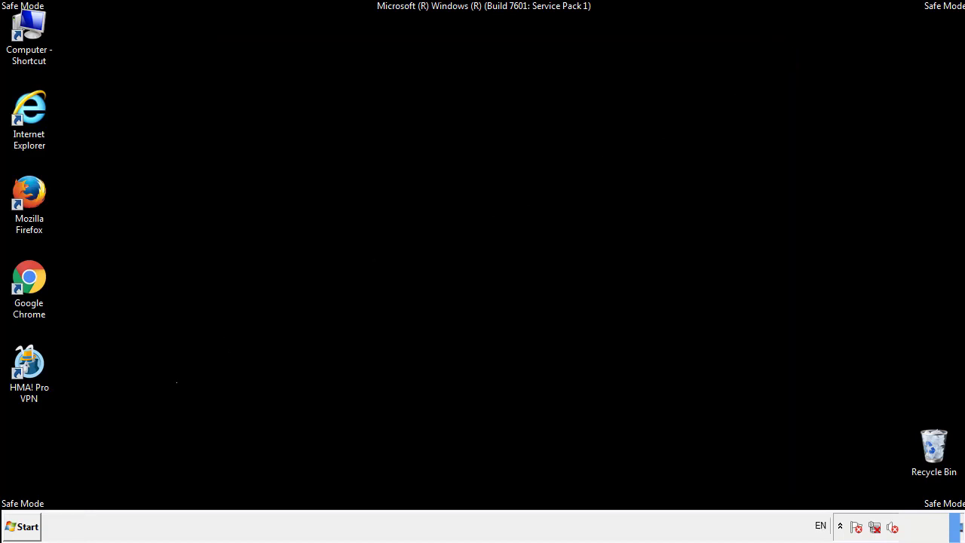
Step: Find regedit among the installed programs and open the Registry Editor
left_click(23, 531)
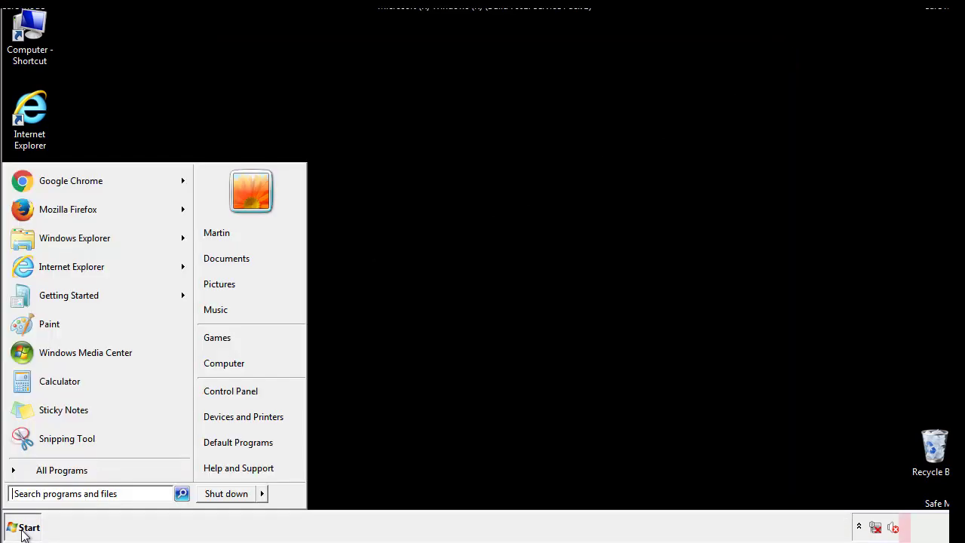
left_click(70, 495)
type("regedit")
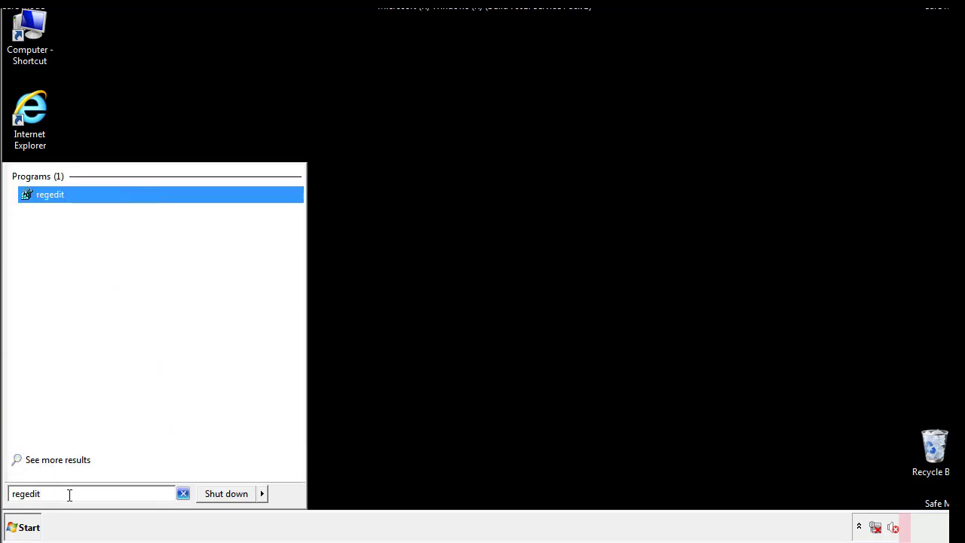
key("Return")
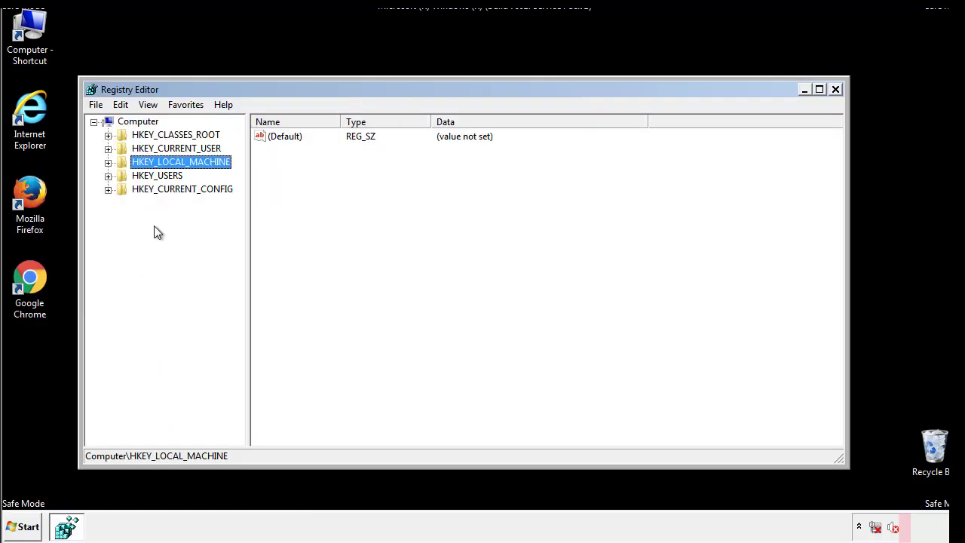
Step: Open the registry key HKEY_LOCAL_MACHINE\SOFTWARE\Microsoft\Windows\CurrentVersion\Run
left_click(108, 163)
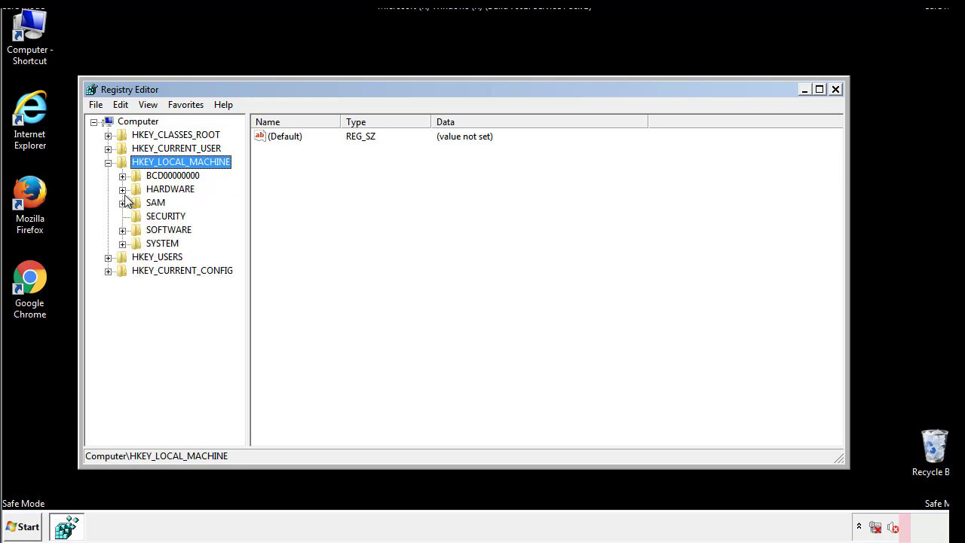
left_click(122, 231)
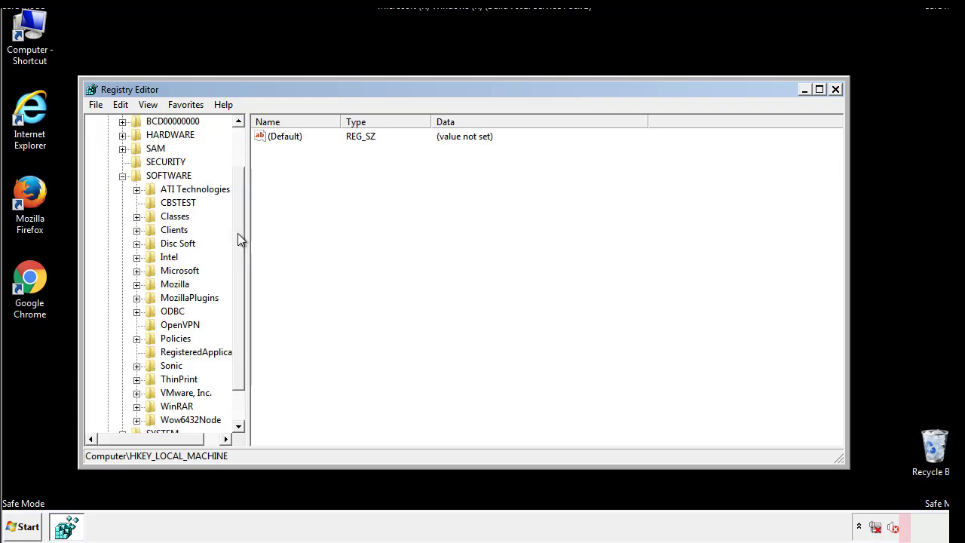
left_click_drag(238, 223, 239, 249)
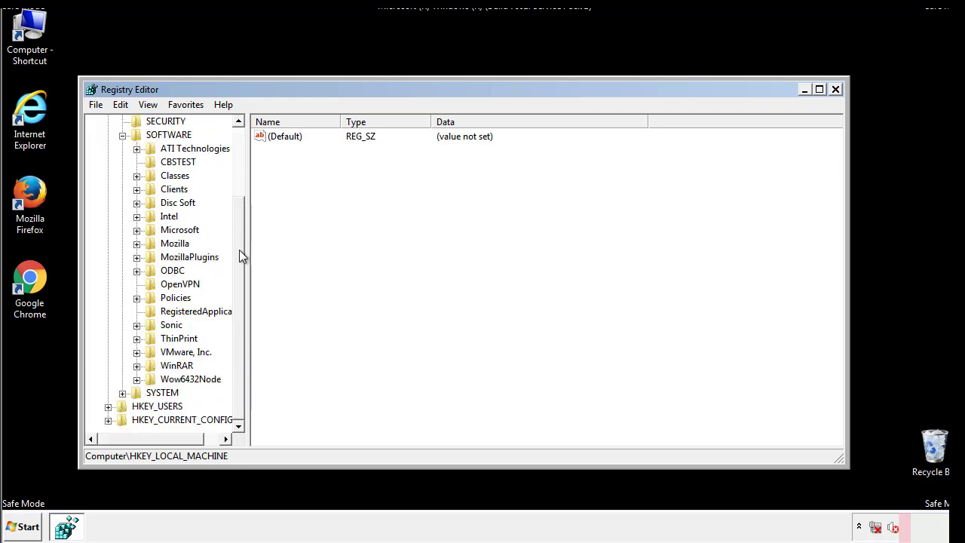
left_click(137, 230)
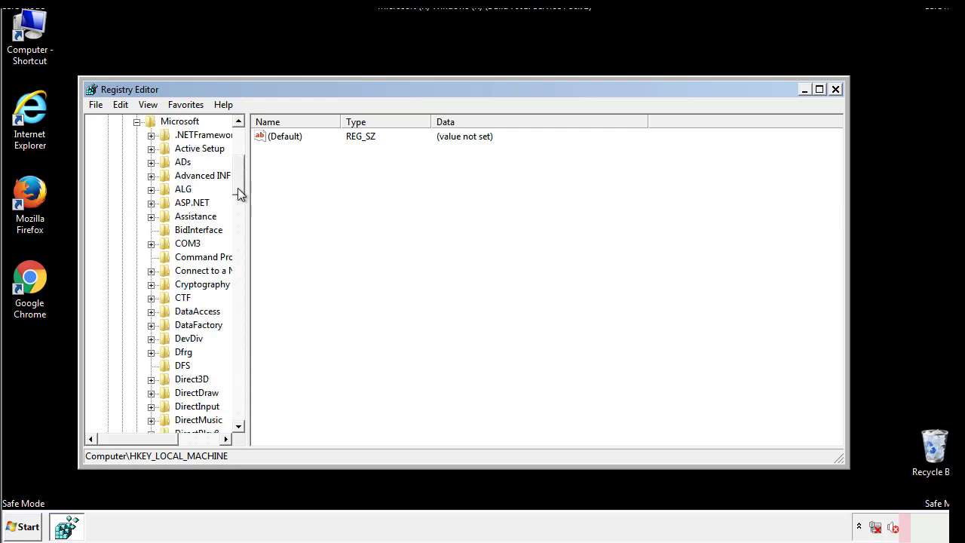
left_click_drag(237, 188, 239, 383)
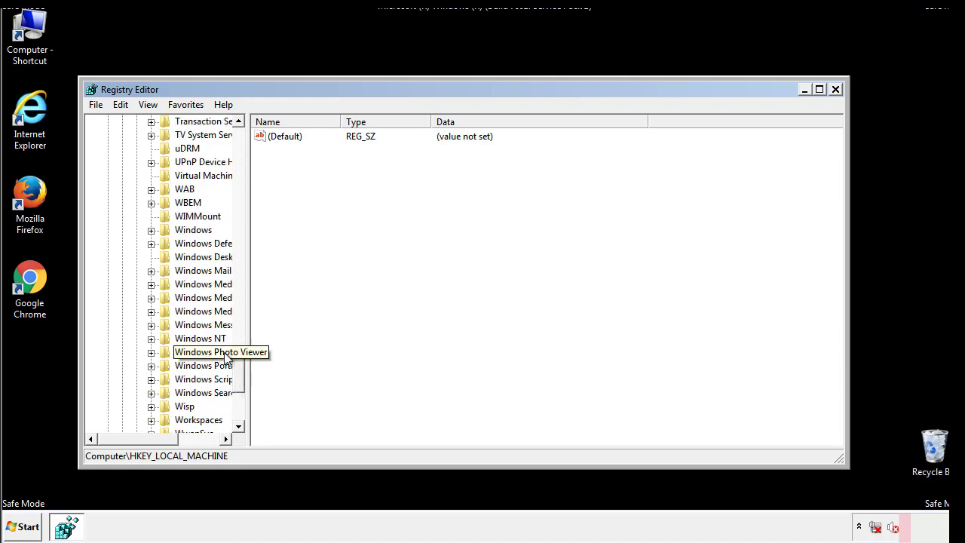
left_click(152, 231)
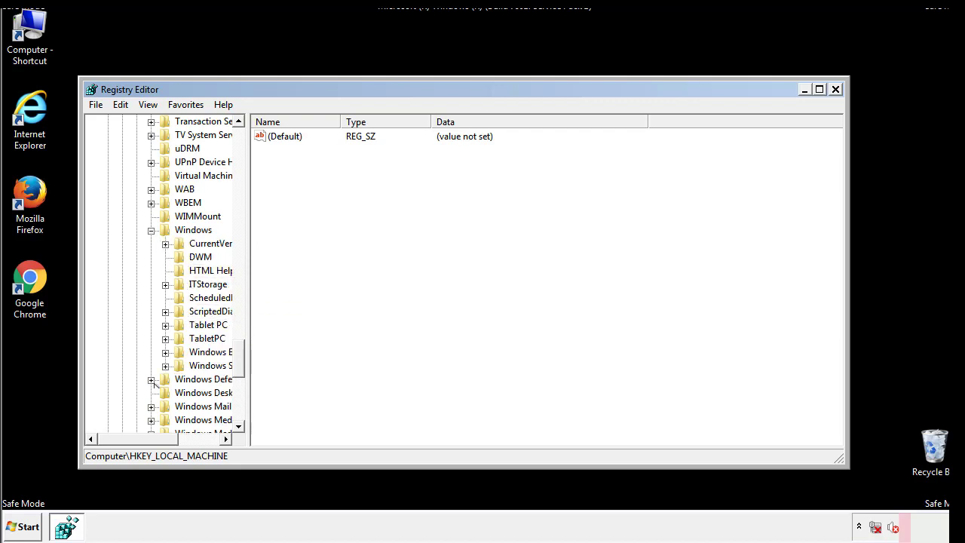
left_click_drag(132, 439, 154, 442)
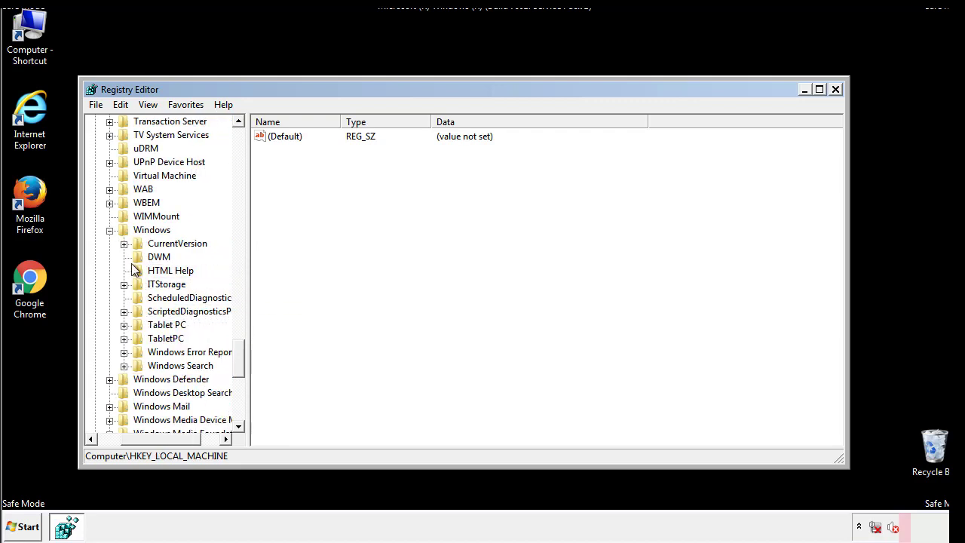
left_click(124, 244)
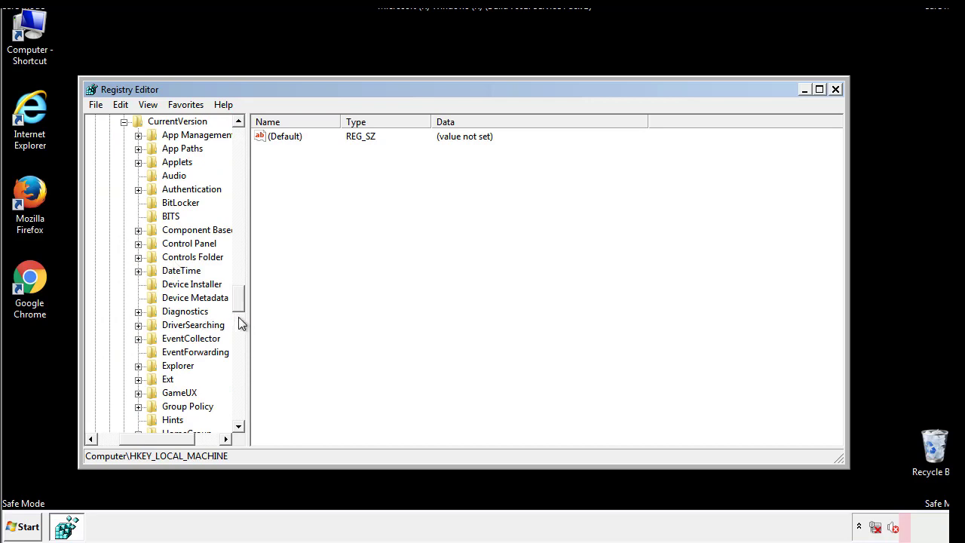
left_click_drag(242, 302, 239, 346)
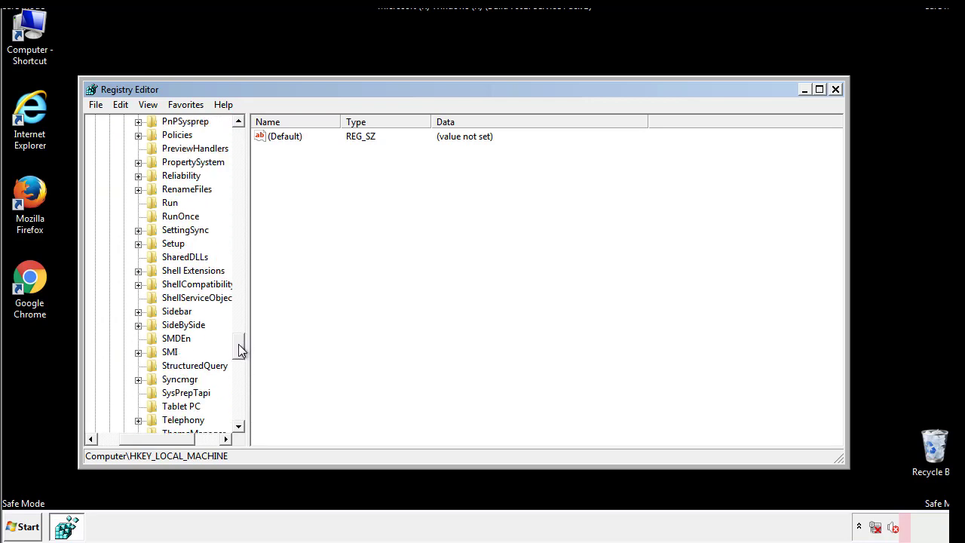
left_click(167, 202)
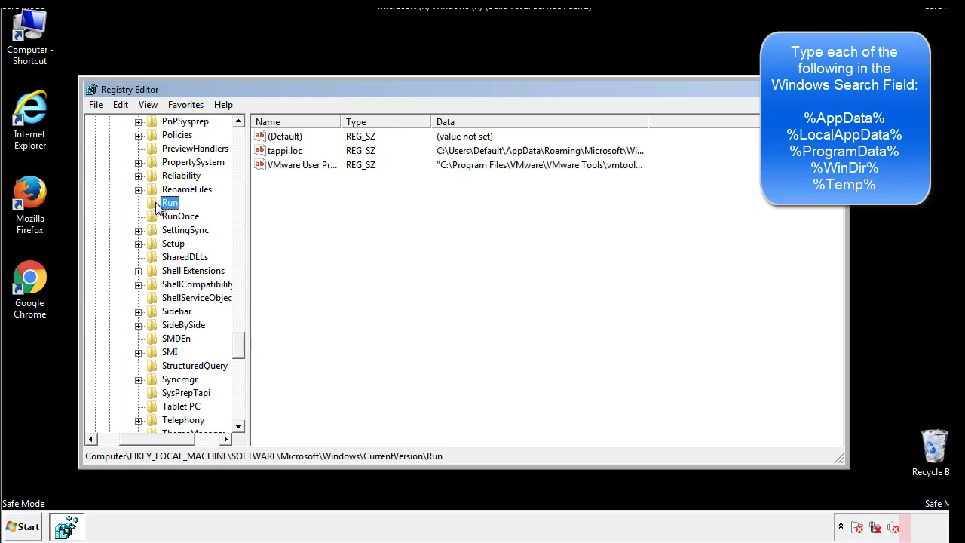
Step: Delete the tappi.loc value from the HKEY_LOCAL_MACHINE Run key
right_click(285, 153)
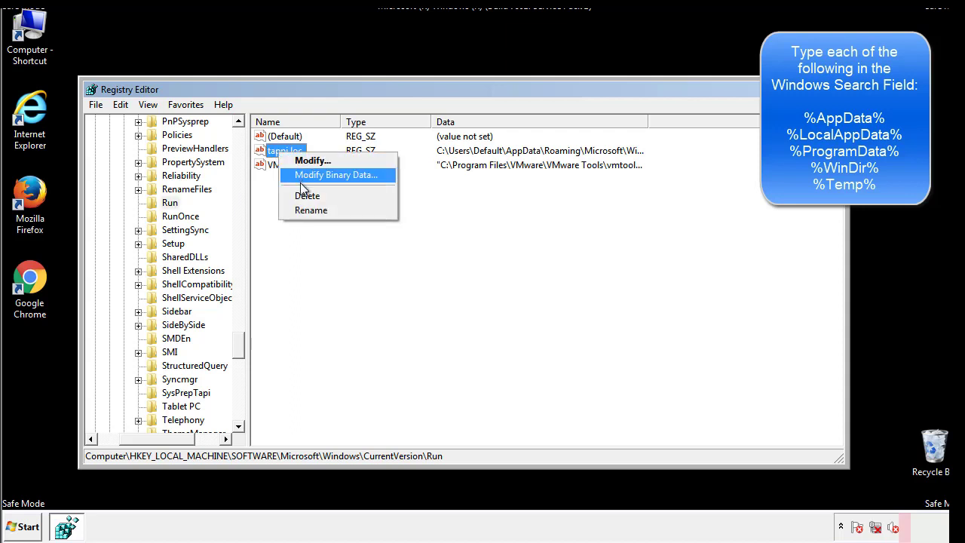
left_click(303, 195)
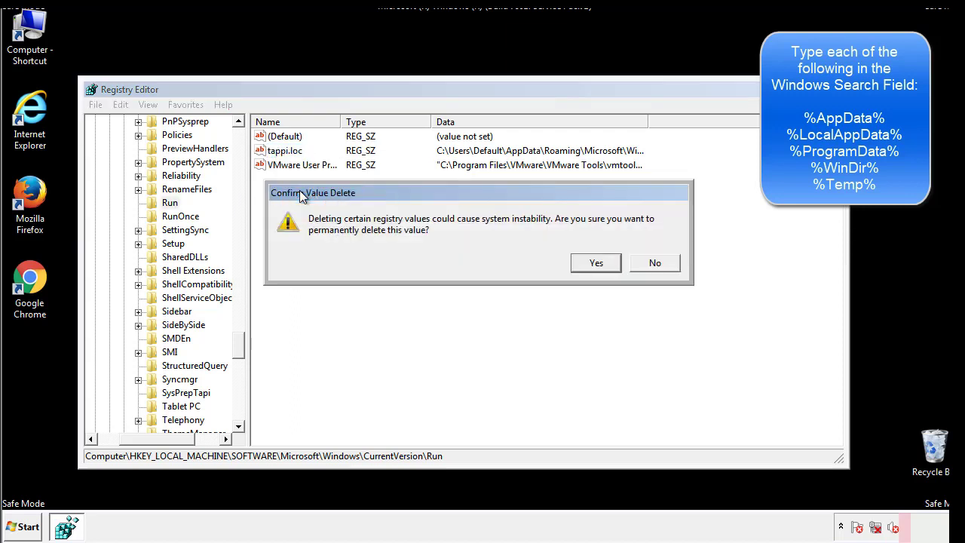
left_click(594, 263)
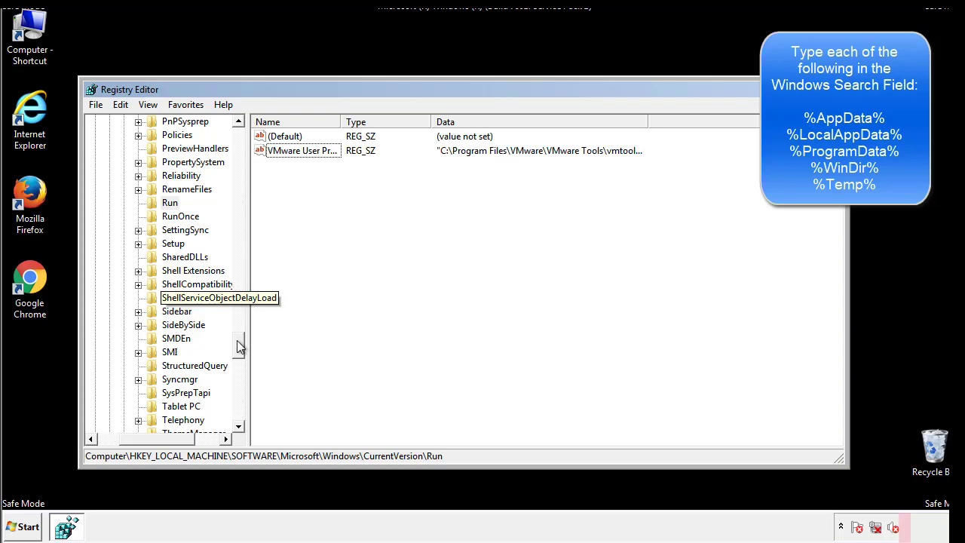
Step: Collapse the HKEY_LOCAL_MACHINE branch and expand HKEY_CURRENT_USER in the registry tree
left_click_drag(238, 346, 237, 417)
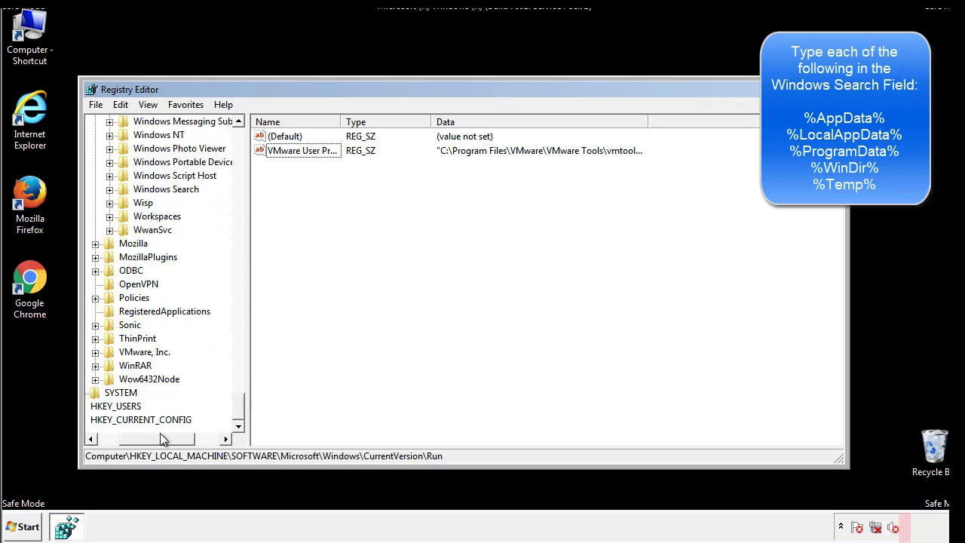
left_click_drag(160, 439, 130, 441)
left_click_drag(239, 407, 245, 143)
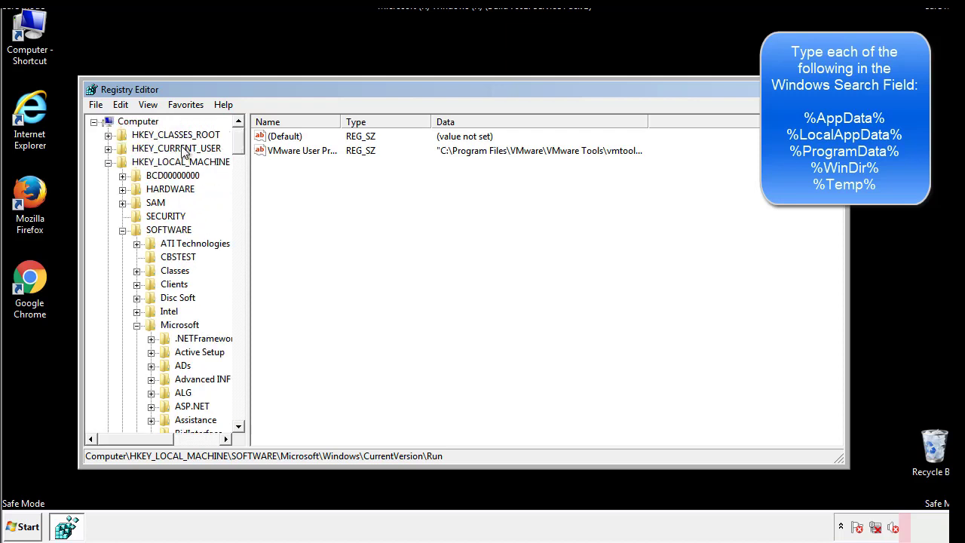
left_click(108, 162)
left_click(108, 148)
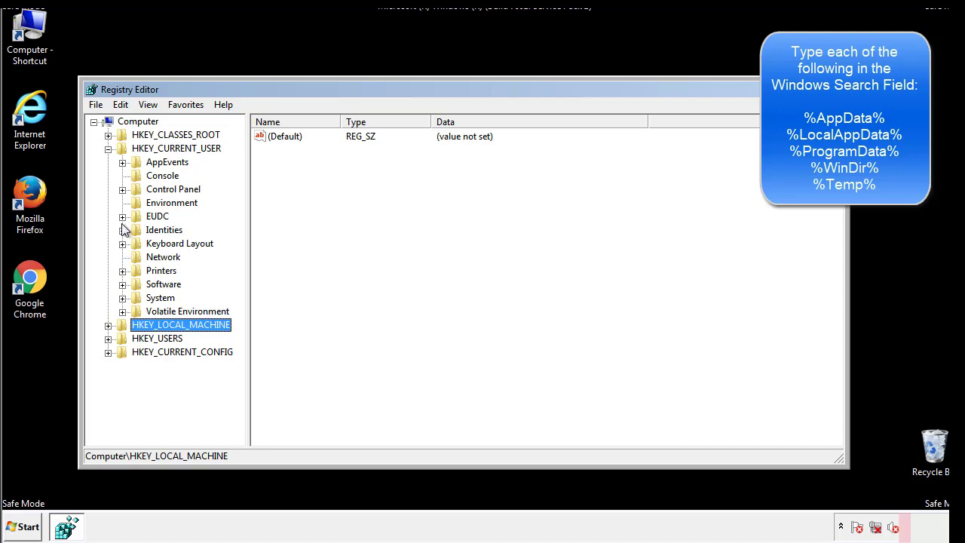
Step: Examine the startup values in HKEY_CURRENT_USER\Software\Microsoft\Windows\CurrentVersion\Run
left_click(122, 285)
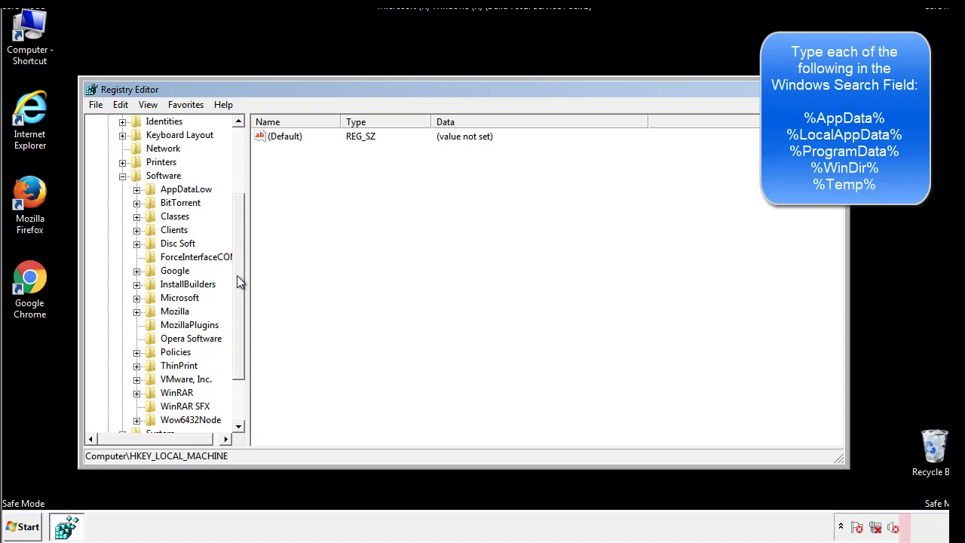
left_click_drag(237, 275, 238, 291)
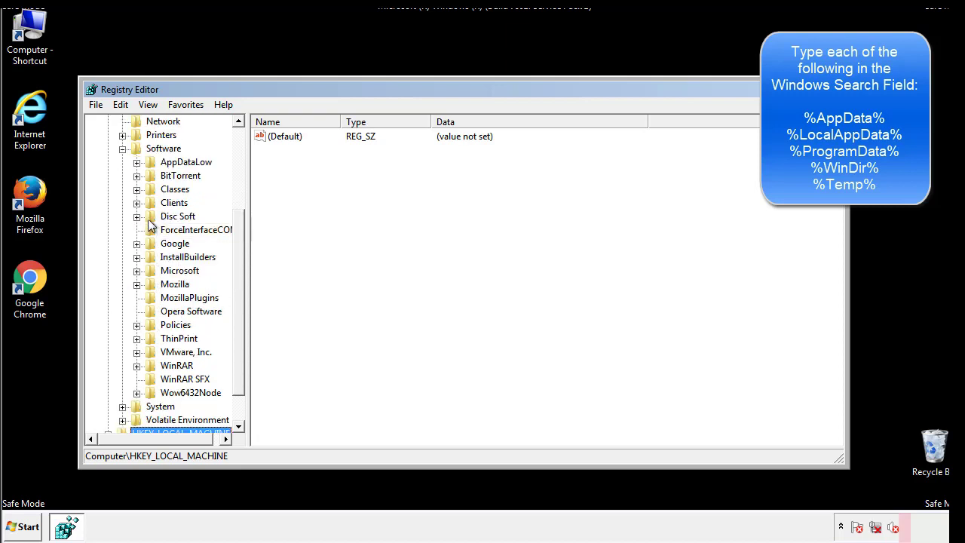
left_click(136, 272)
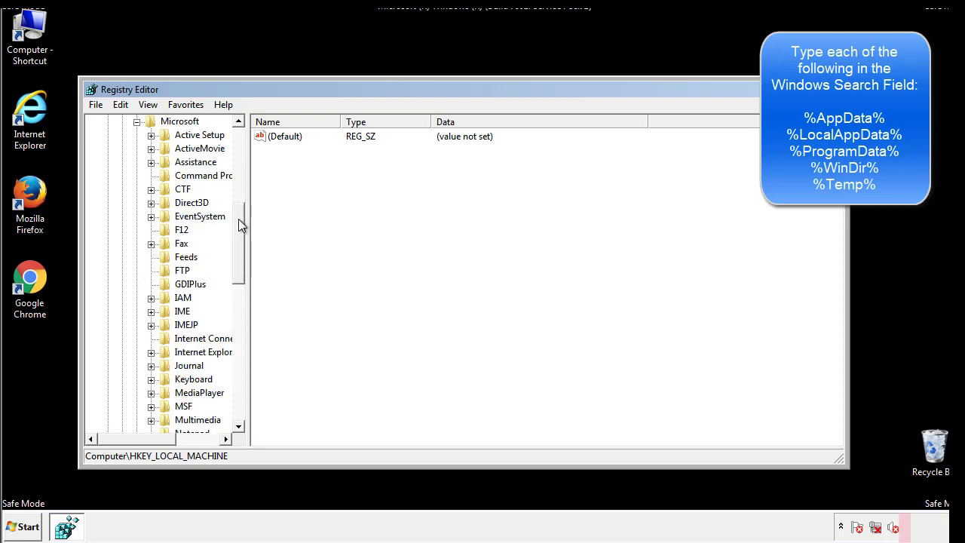
left_click_drag(238, 219, 238, 313)
left_click(151, 257)
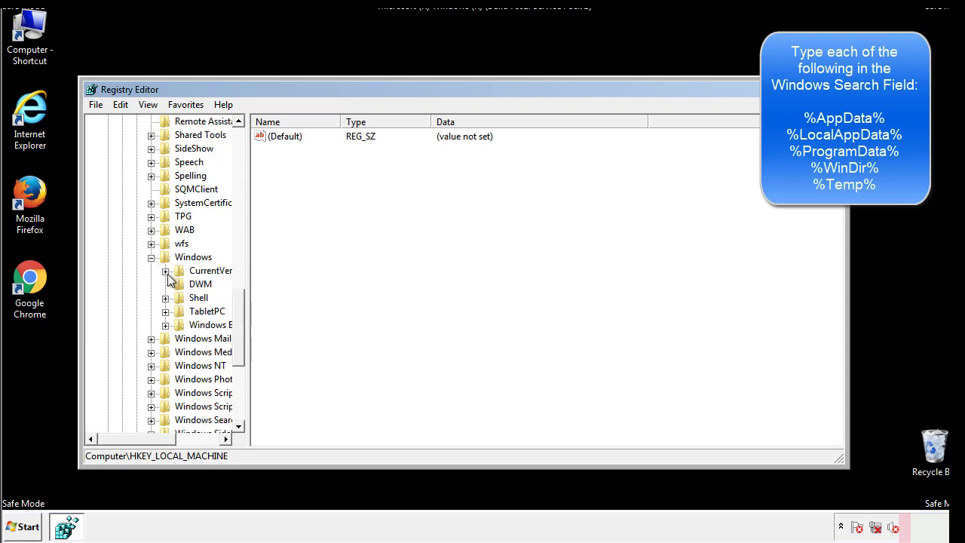
left_click(166, 271)
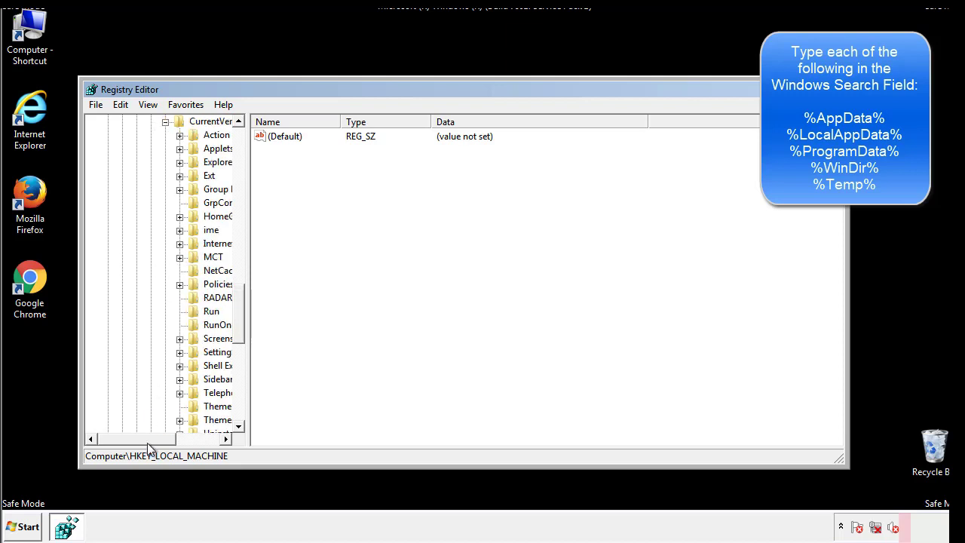
left_click_drag(147, 442, 170, 440)
left_click(165, 309)
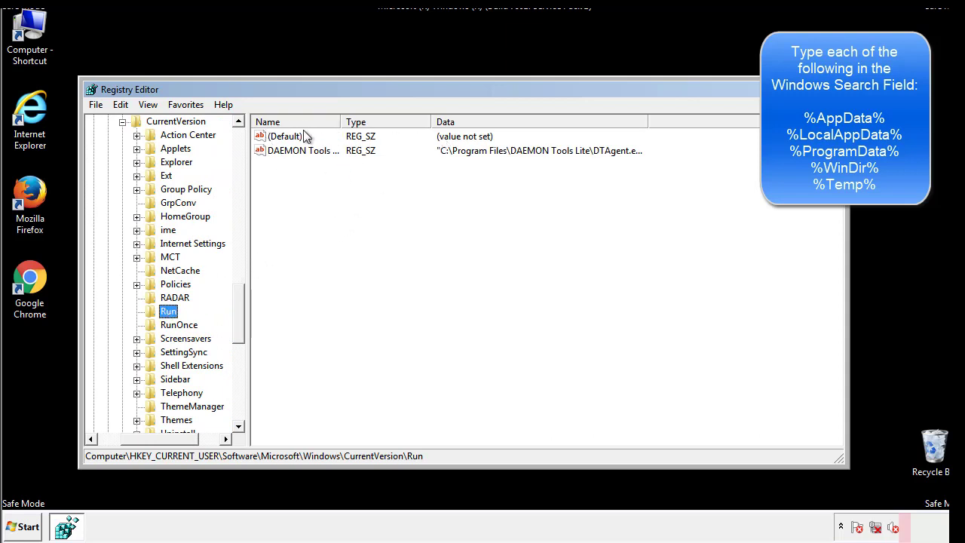
left_click(443, 180)
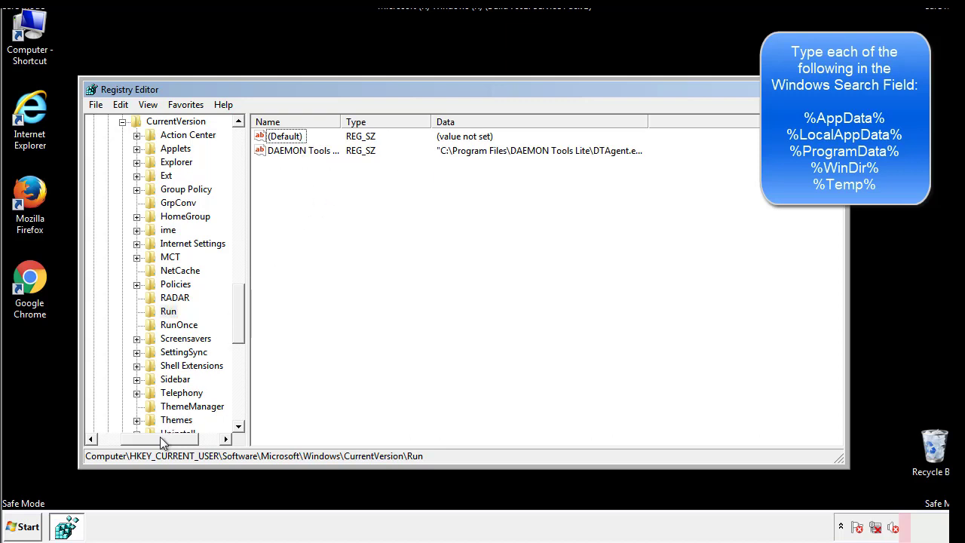
Step: Collapse the Windows key under HKEY_CURRENT_USER and search the registry for %temp%
left_click_drag(160, 437, 140, 438)
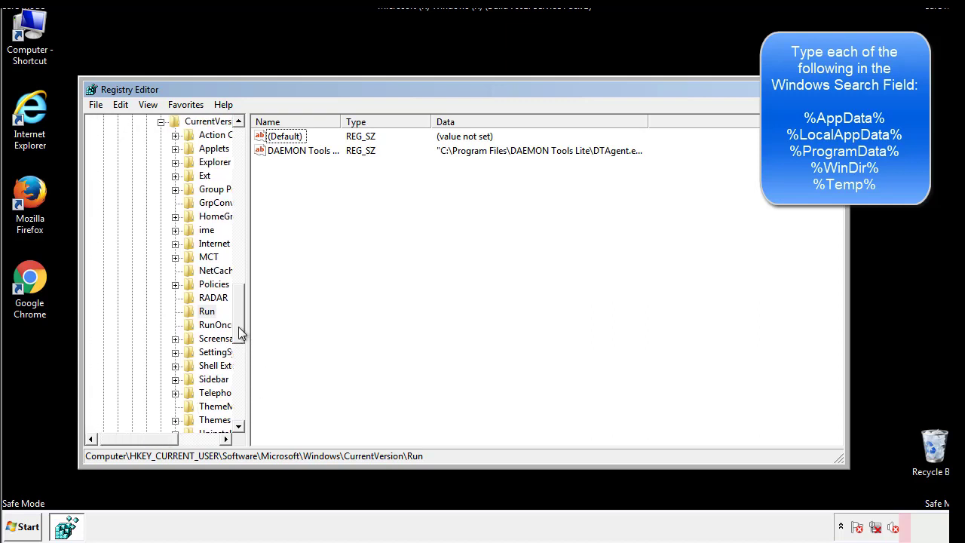
left_click_drag(242, 334, 242, 285)
left_click(147, 353)
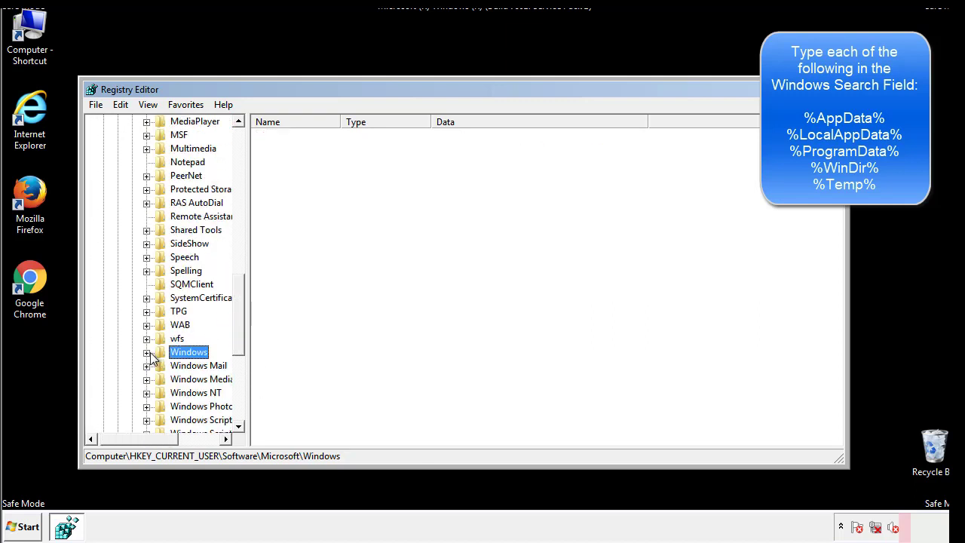
left_click_drag(241, 332, 243, 168)
left_click(123, 106)
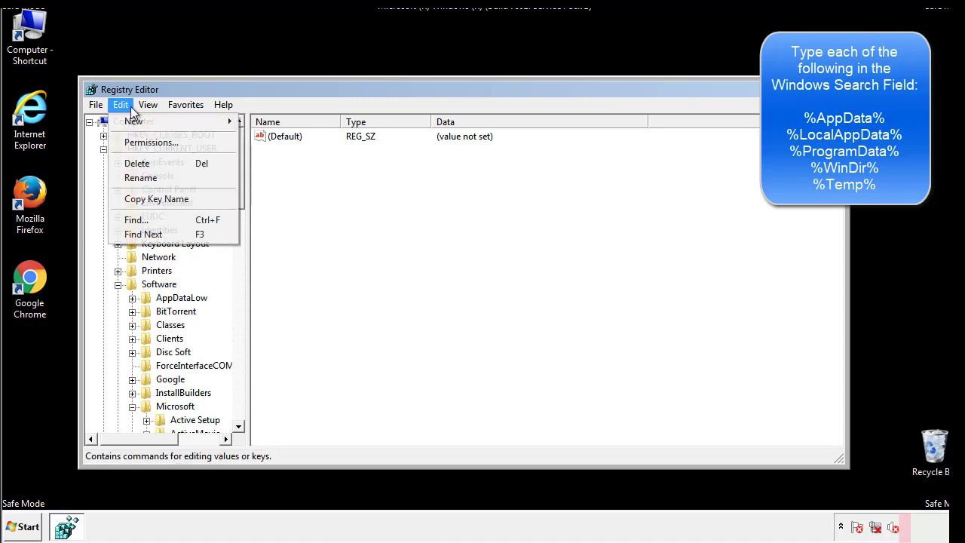
left_click(134, 219)
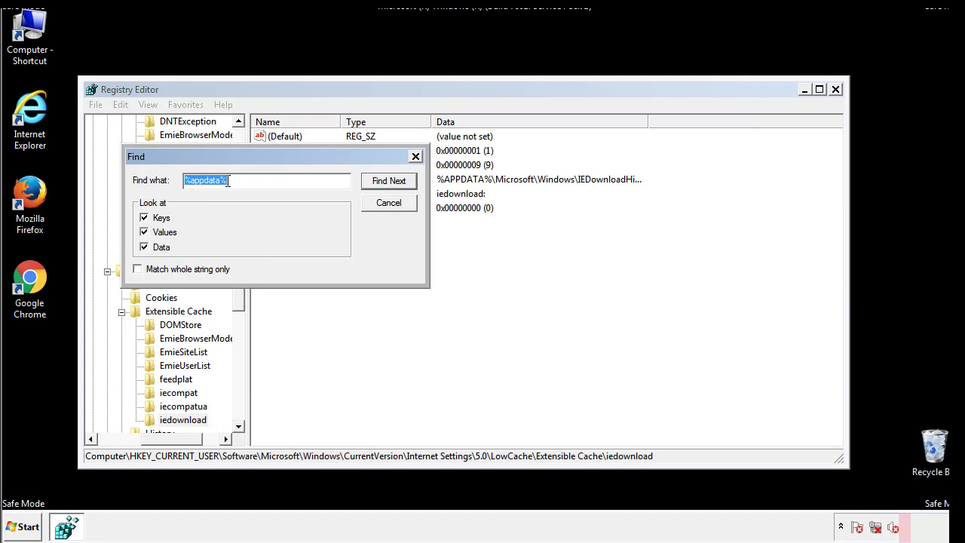
type("%temp%")
key("Return")
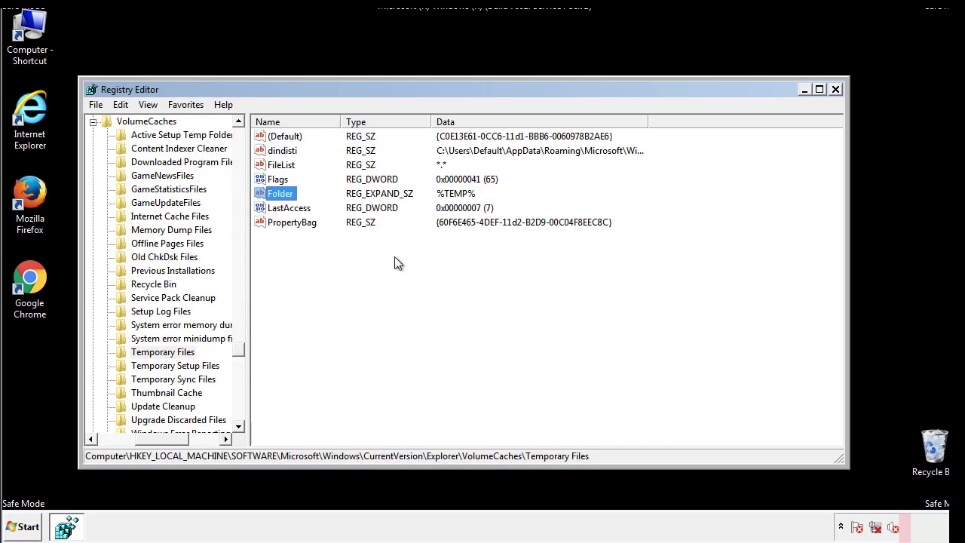
Step: Delete all values in the VolumeCaches Temporary Files key and close the Registry Editor
left_click_drag(310, 242, 273, 141)
right_click(272, 136)
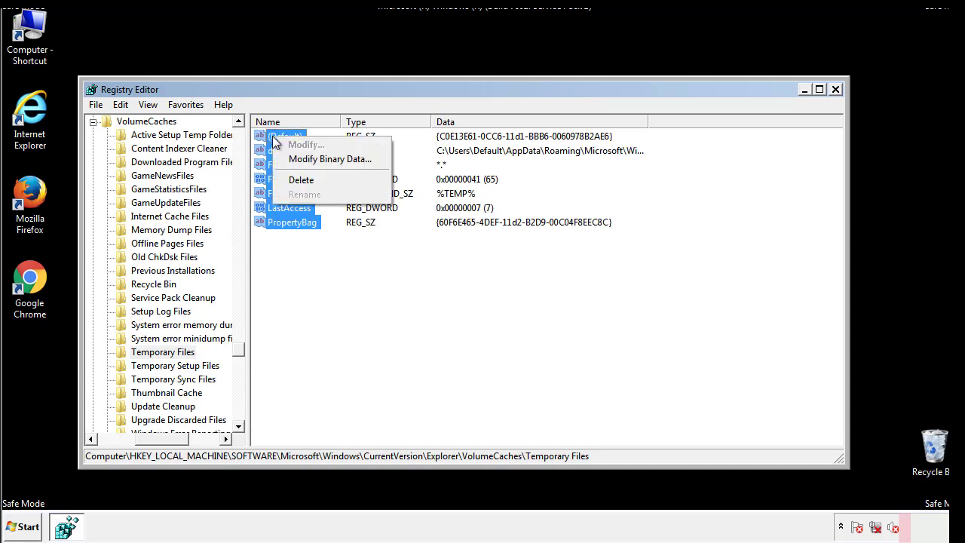
left_click(295, 181)
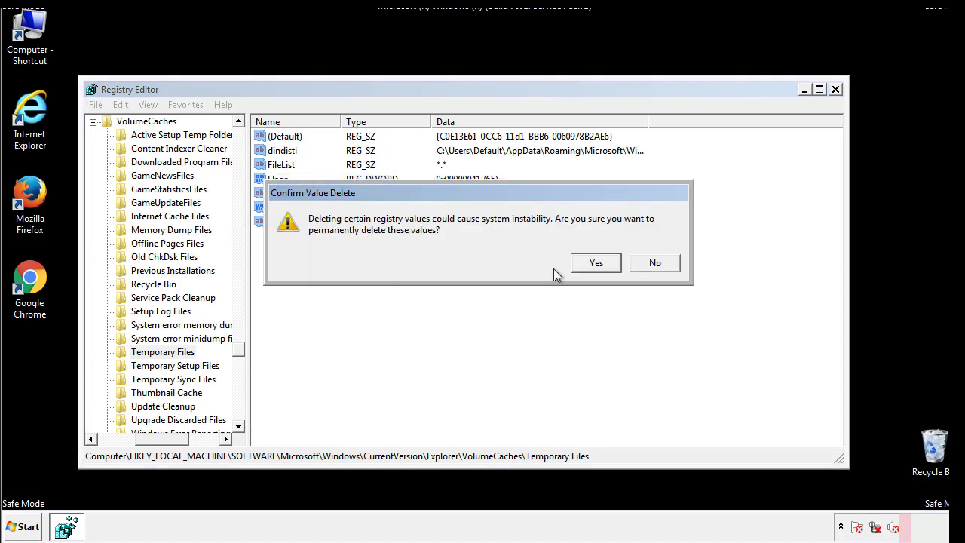
left_click(613, 263)
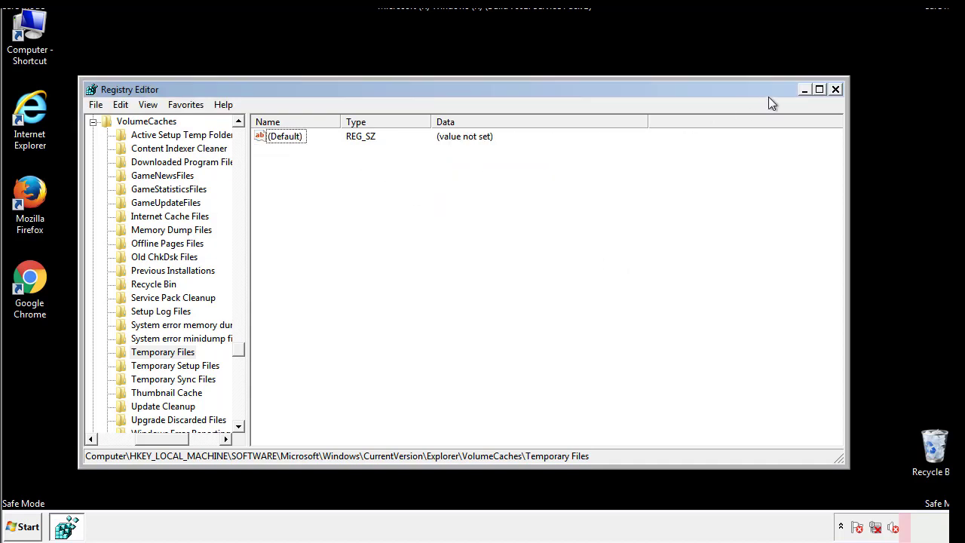
left_click(836, 89)
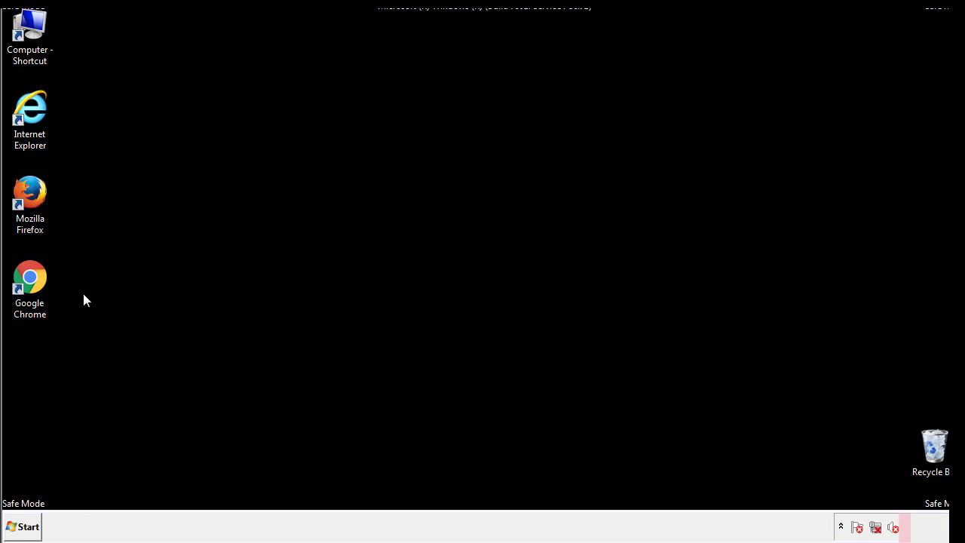
Step: Search for msconfig and open the System Configuration utility
left_click(18, 530)
left_click(52, 493)
type("ms")
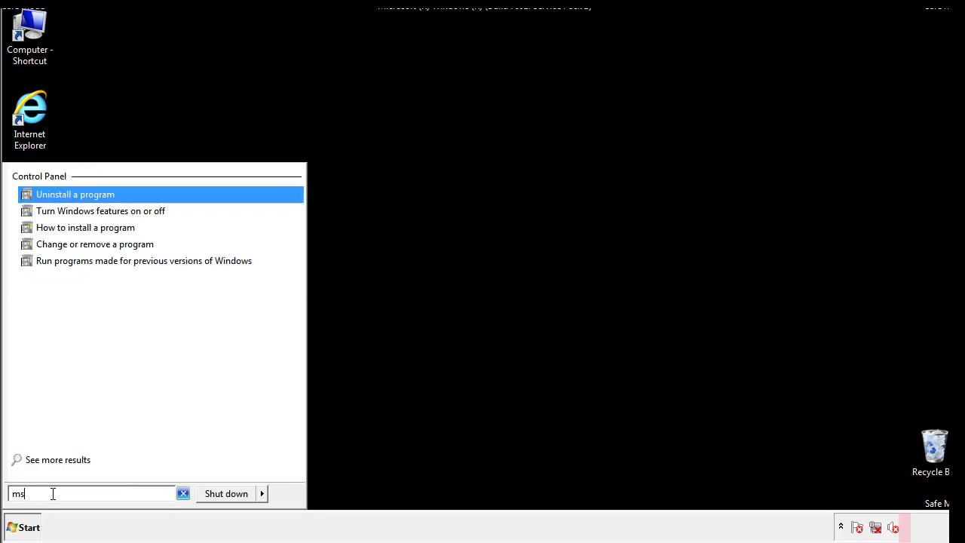
type("conf")
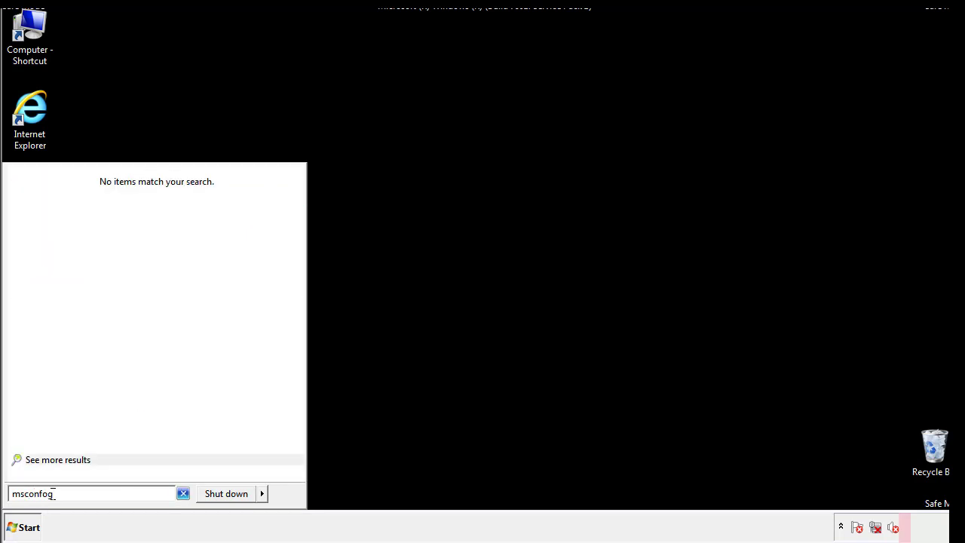
type("ig")
key("Return")
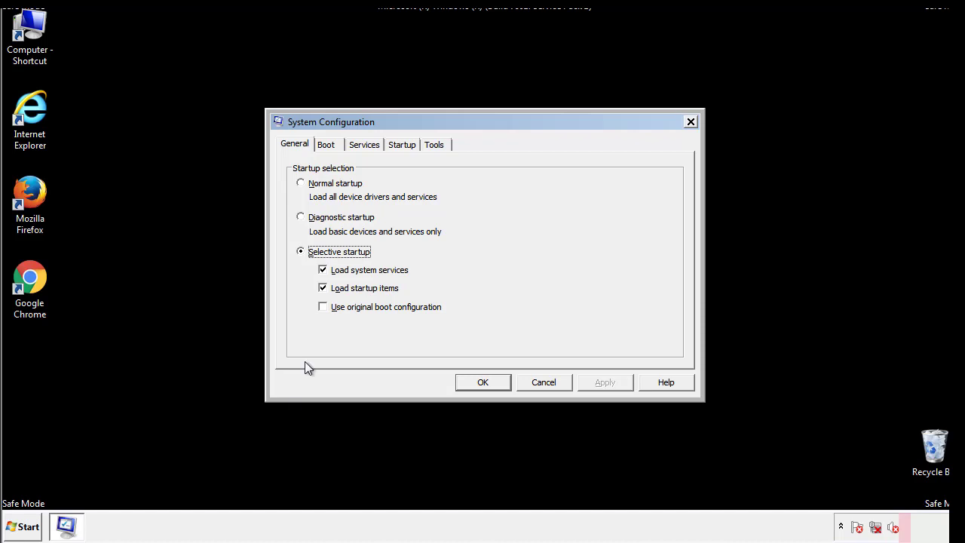
Step: Turn off Safe boot in the boot options, apply the change and restart the computer
left_click(329, 144)
left_click(303, 289)
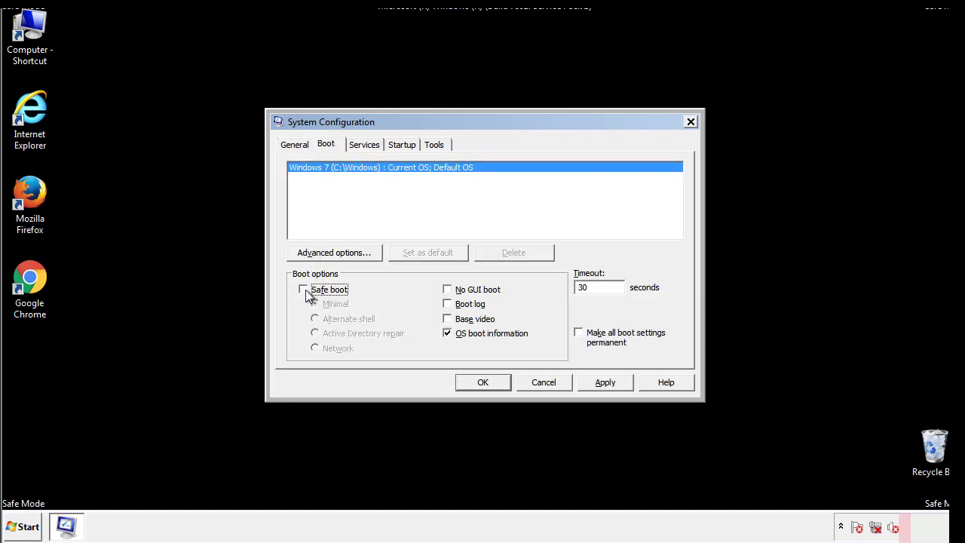
left_click(607, 383)
left_click(499, 383)
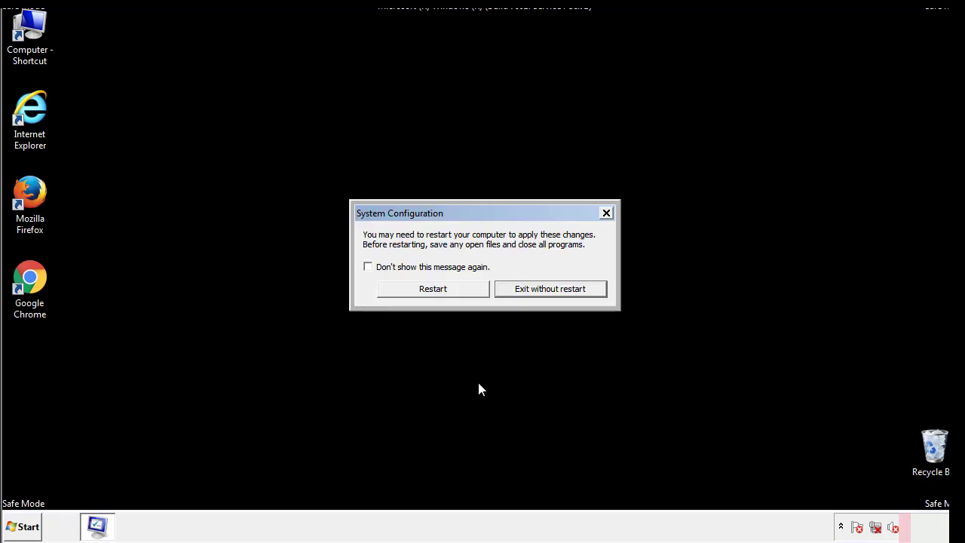
left_click(448, 295)
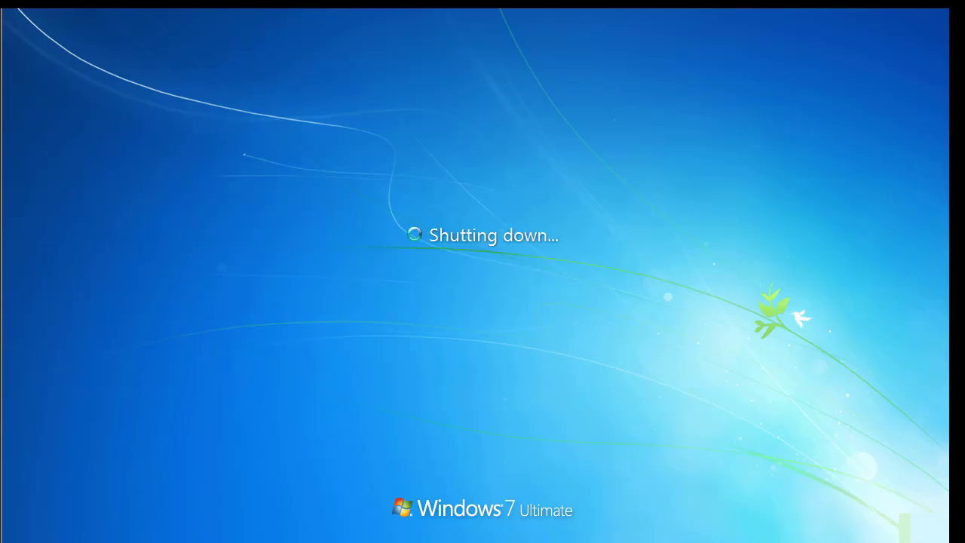